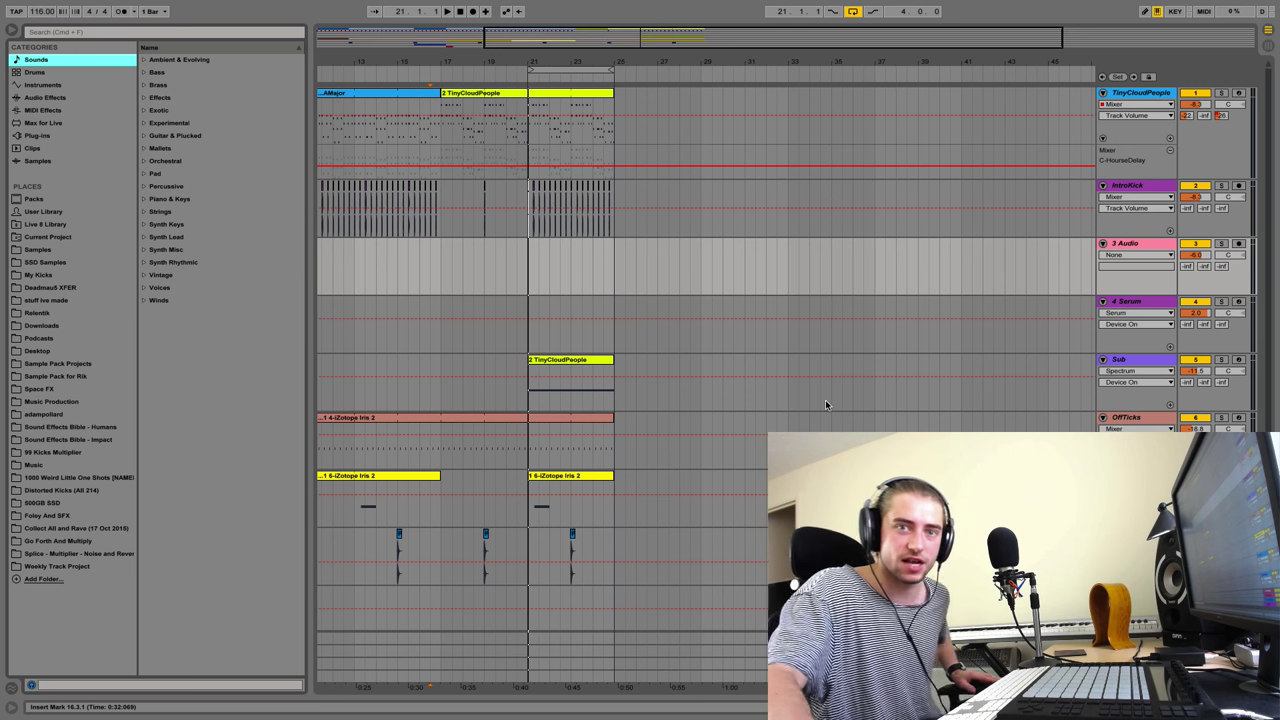
# Play the arrangement briefly and stop it with the playhead near bar 23
pyautogui.press('space')
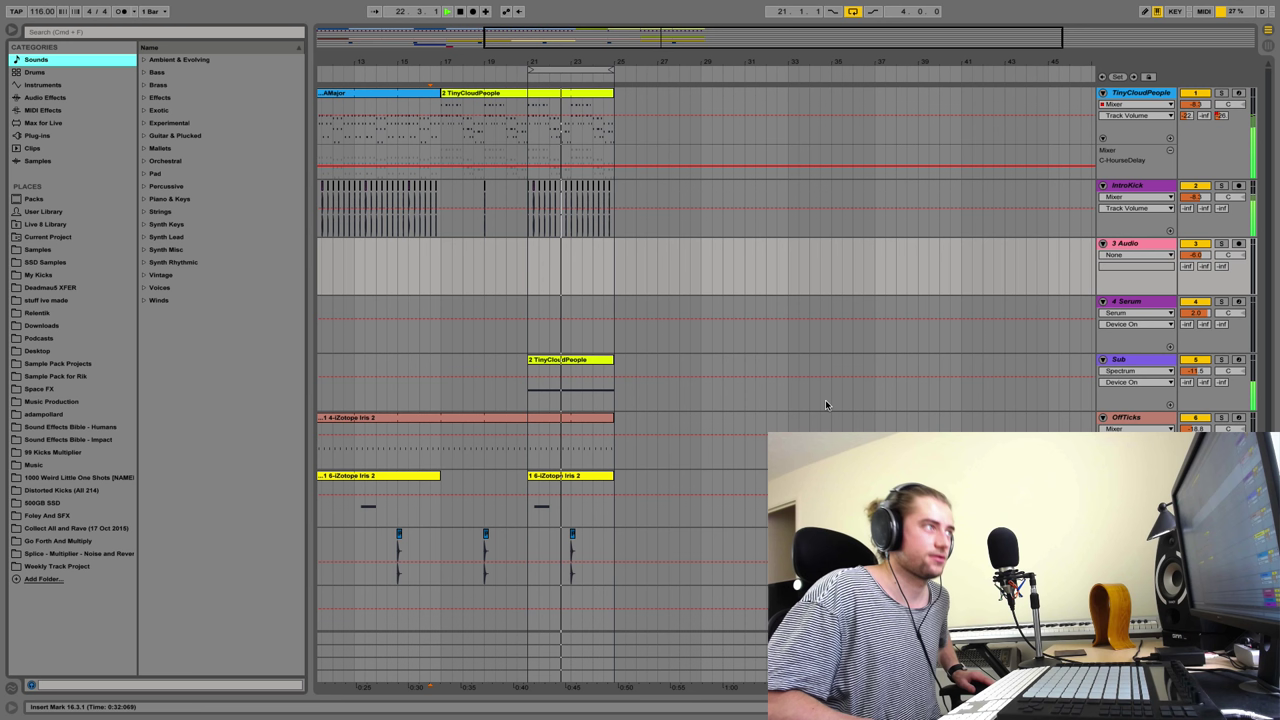
pyautogui.press('space')
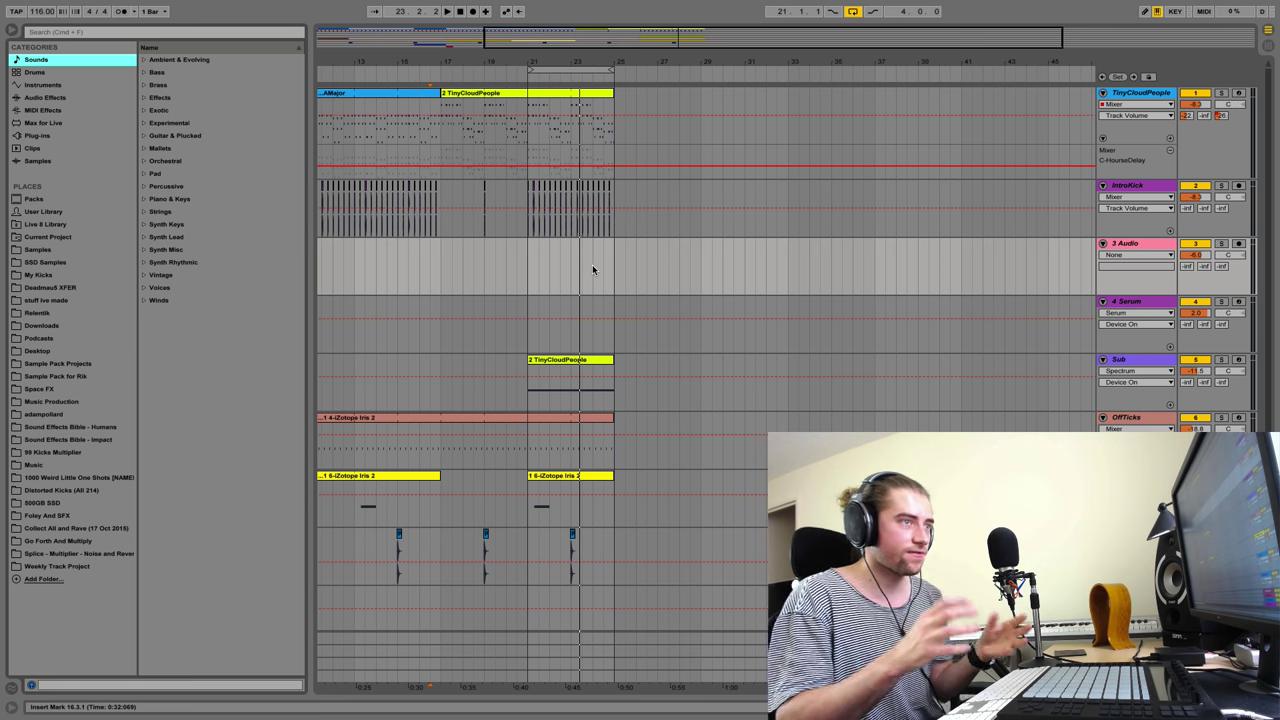
# Delete the 3 Audio track, then undo to restore it
pyautogui.click(1134, 246)
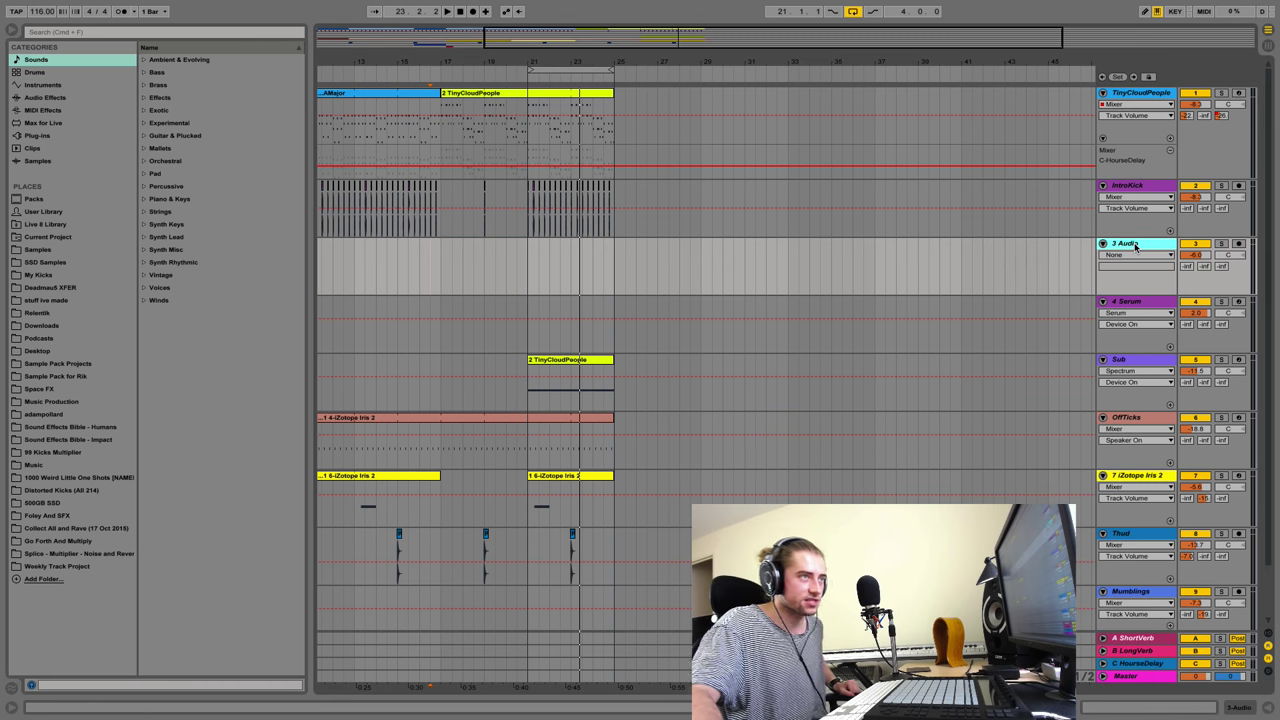
pyautogui.press('Delete')
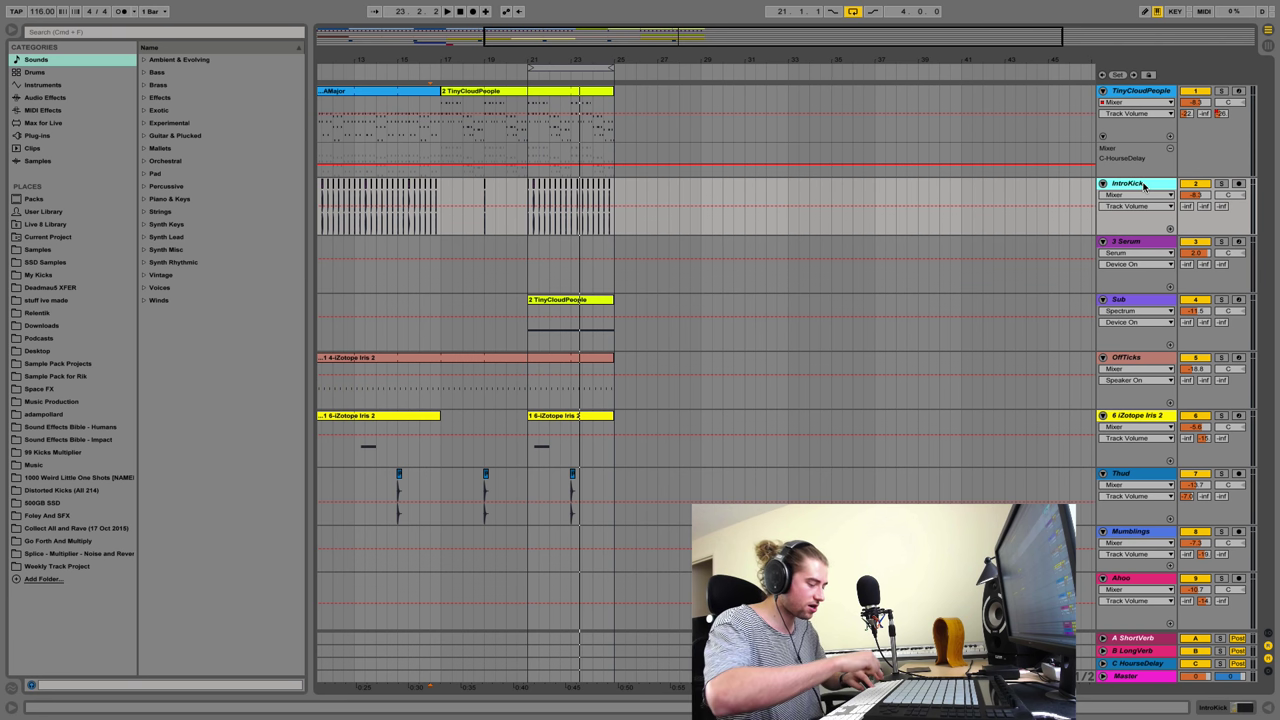
pyautogui.press('super+z')
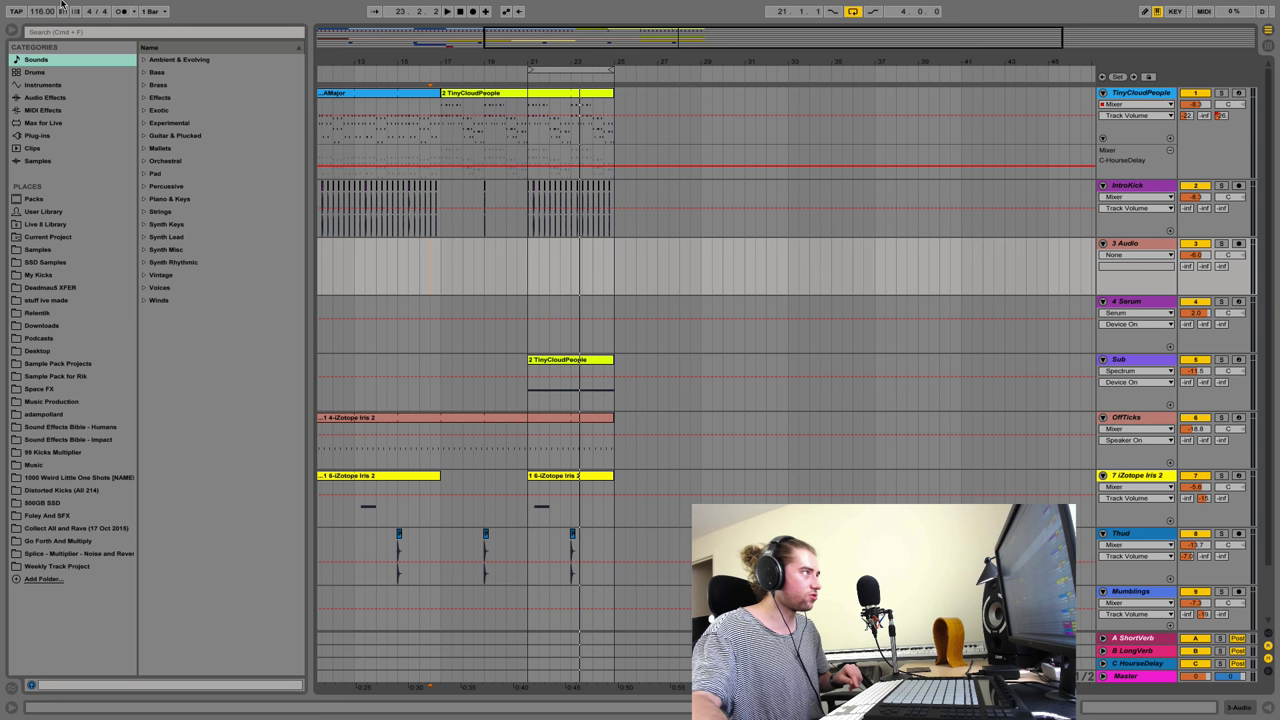
# Show every track's input and output routing and switch to Session View
pyautogui.click(138, 7)
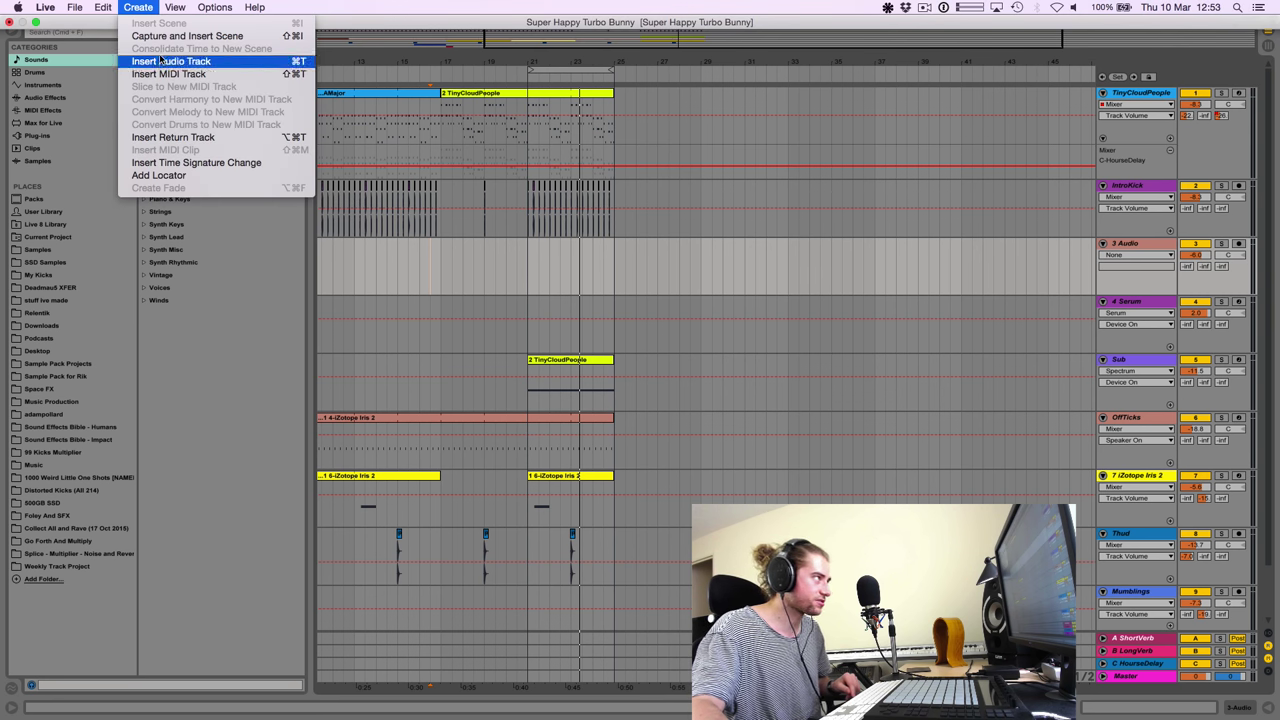
pyautogui.click(145, 7)
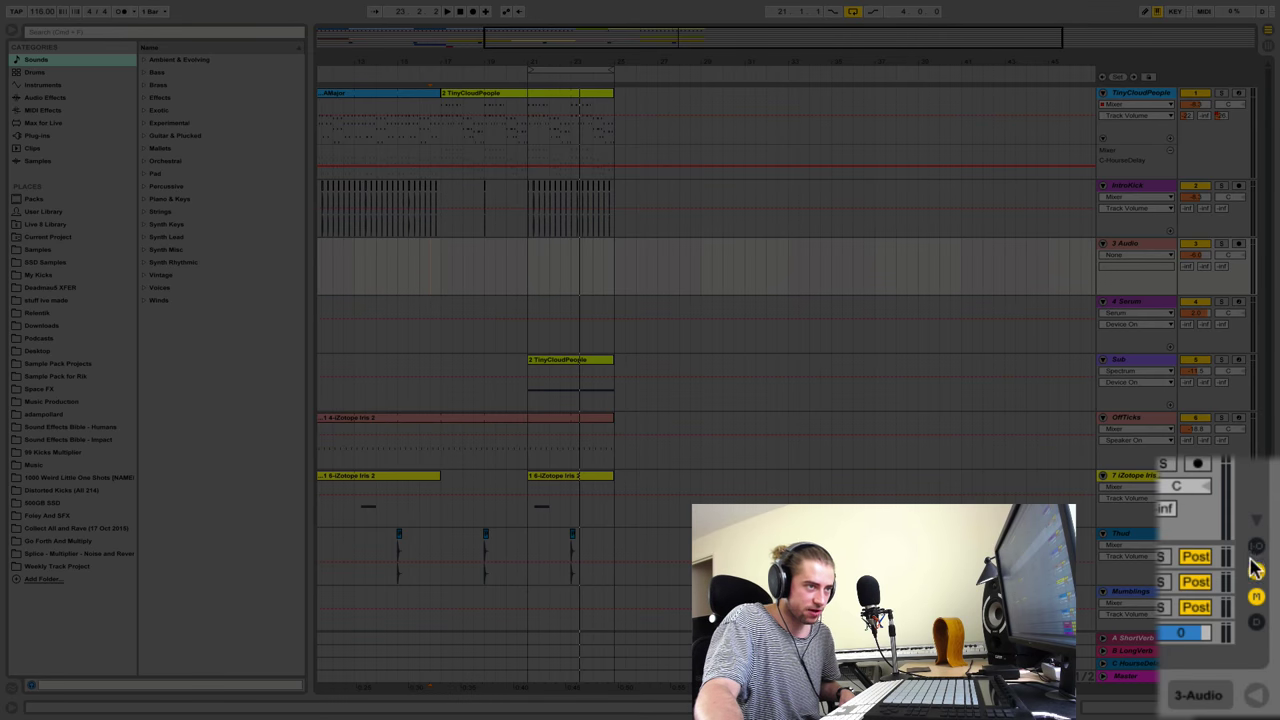
pyautogui.click(1268, 632)
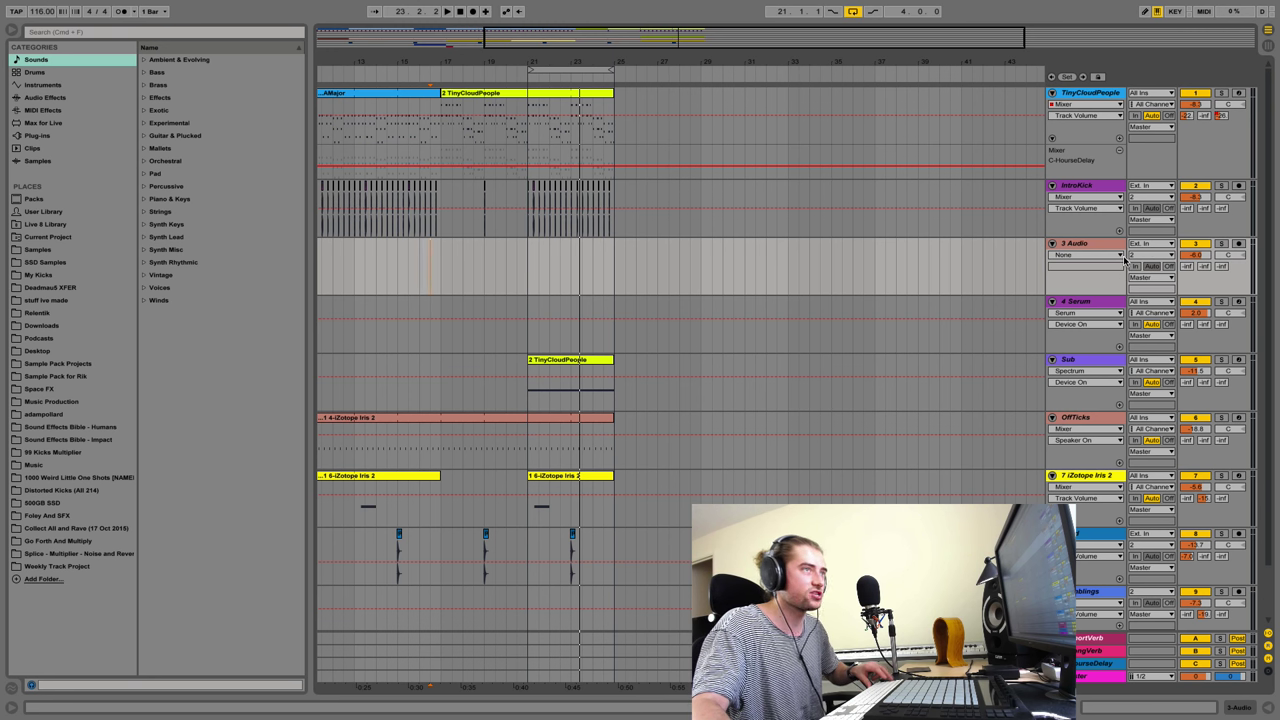
pyautogui.press('Tab')
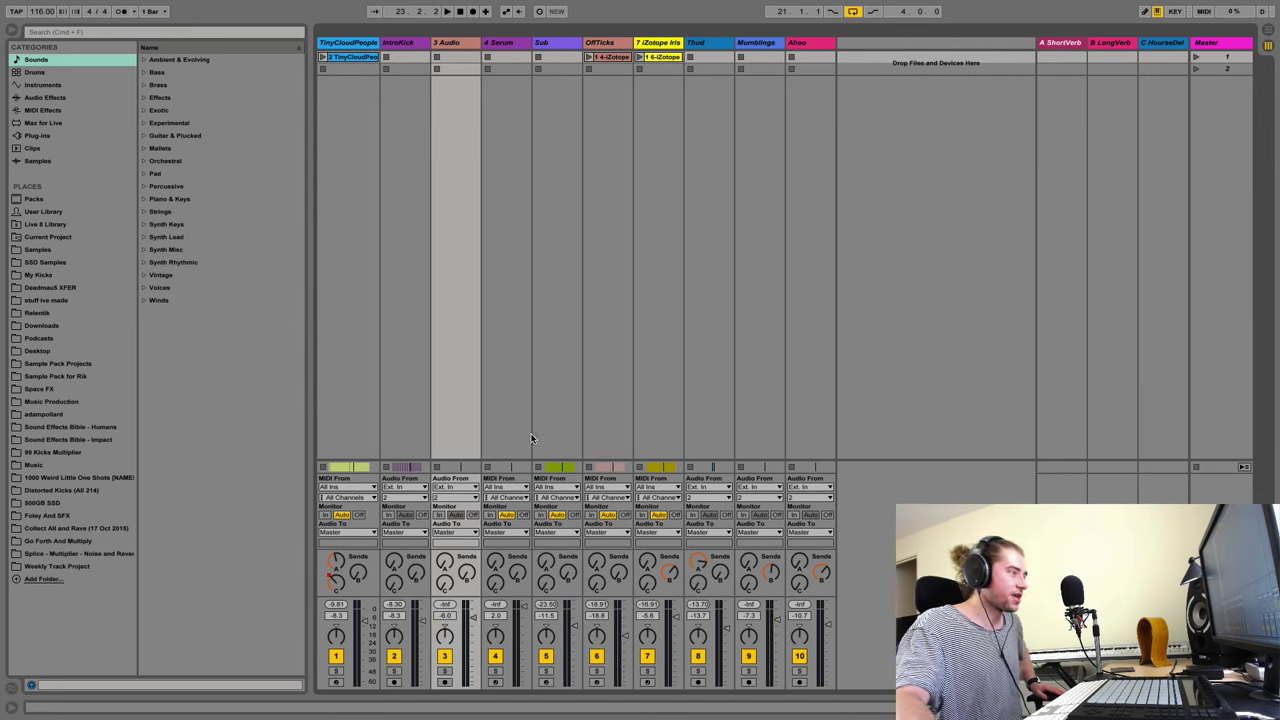
# Colour the 3 Audio track orange, rename it ORANGES!, then delete and undo-restore it
pyautogui.click(450, 45)
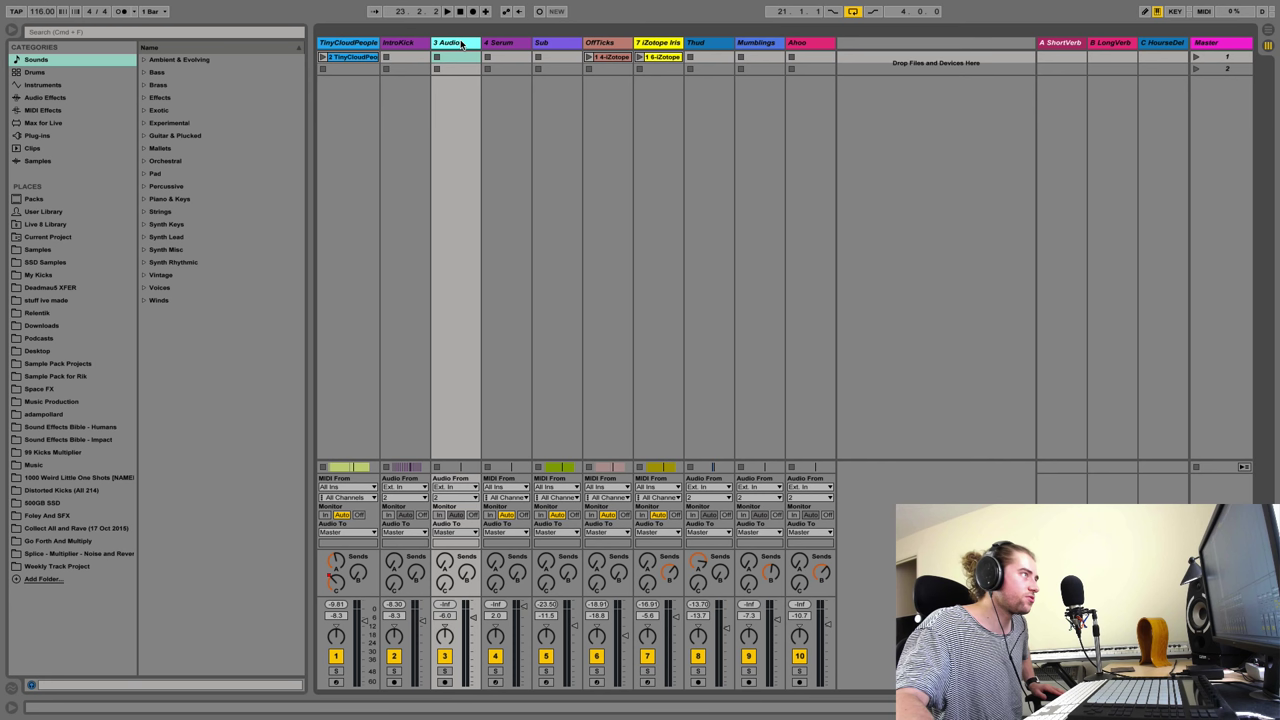
pyautogui.rightClick(462, 45)
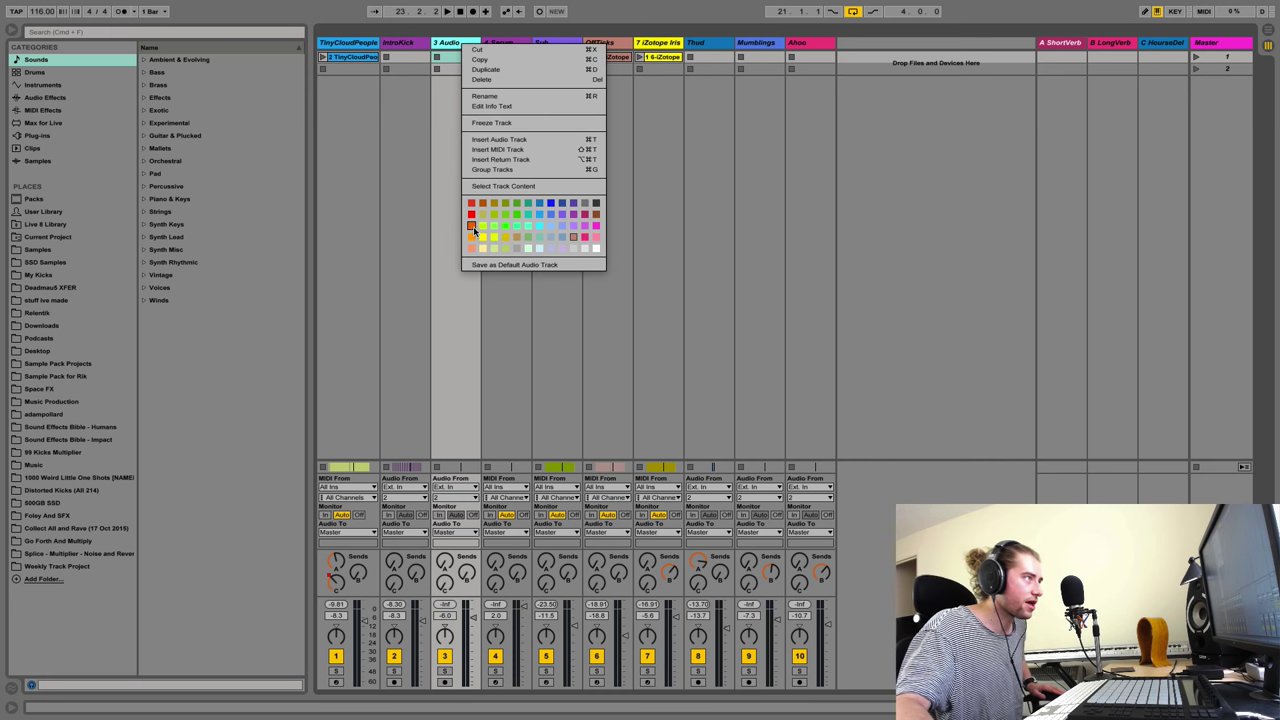
pyautogui.click(463, 42)
pyautogui.hotkey('ctrl', 'r')
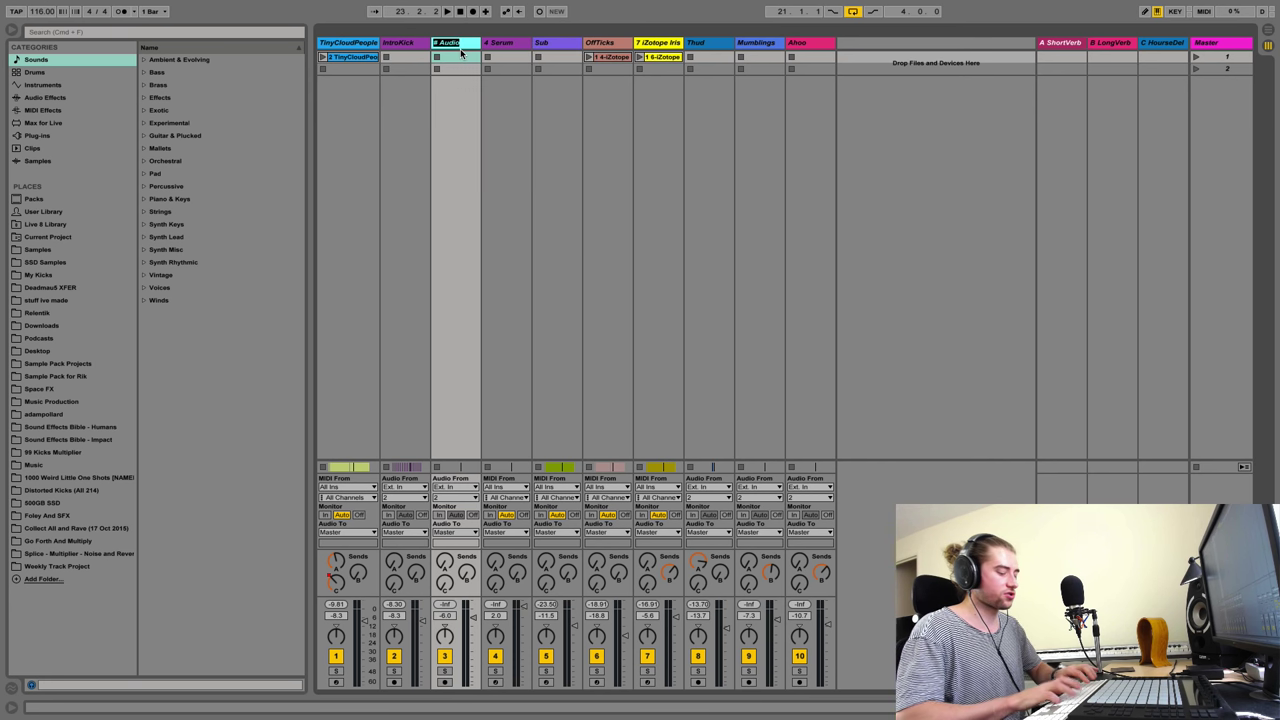
pyautogui.write('Off')
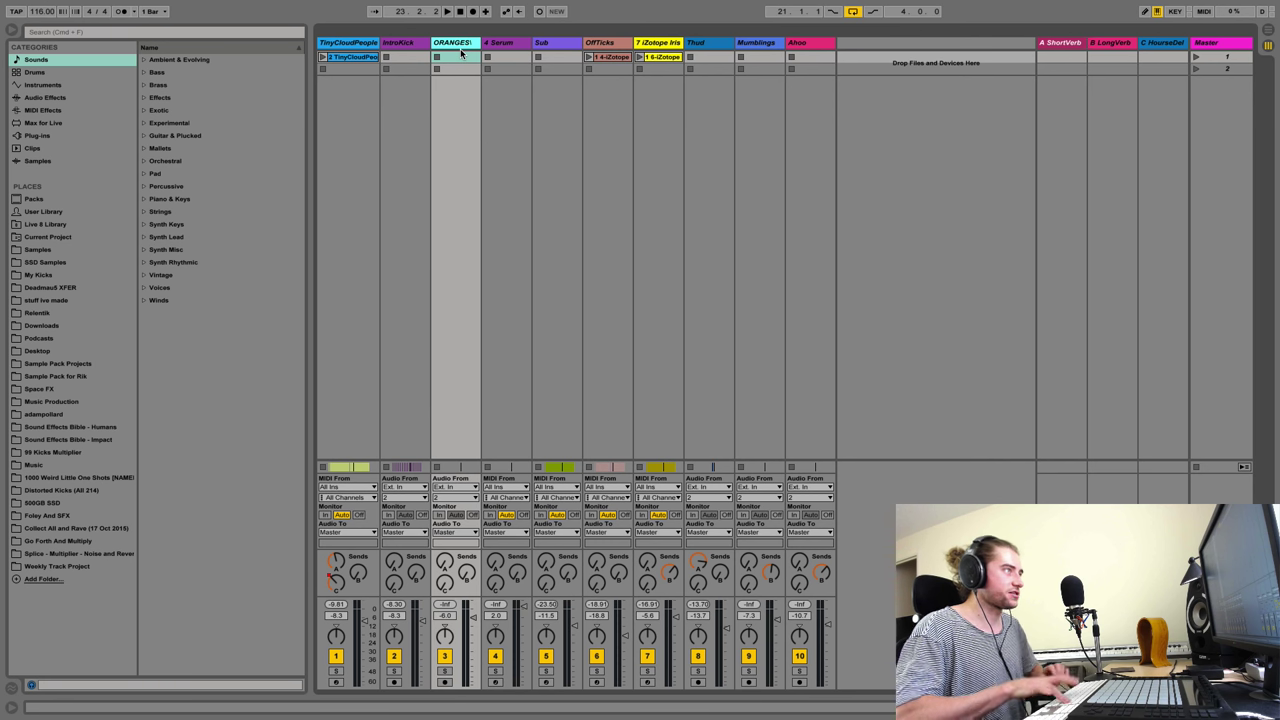
pyautogui.press('Delete')
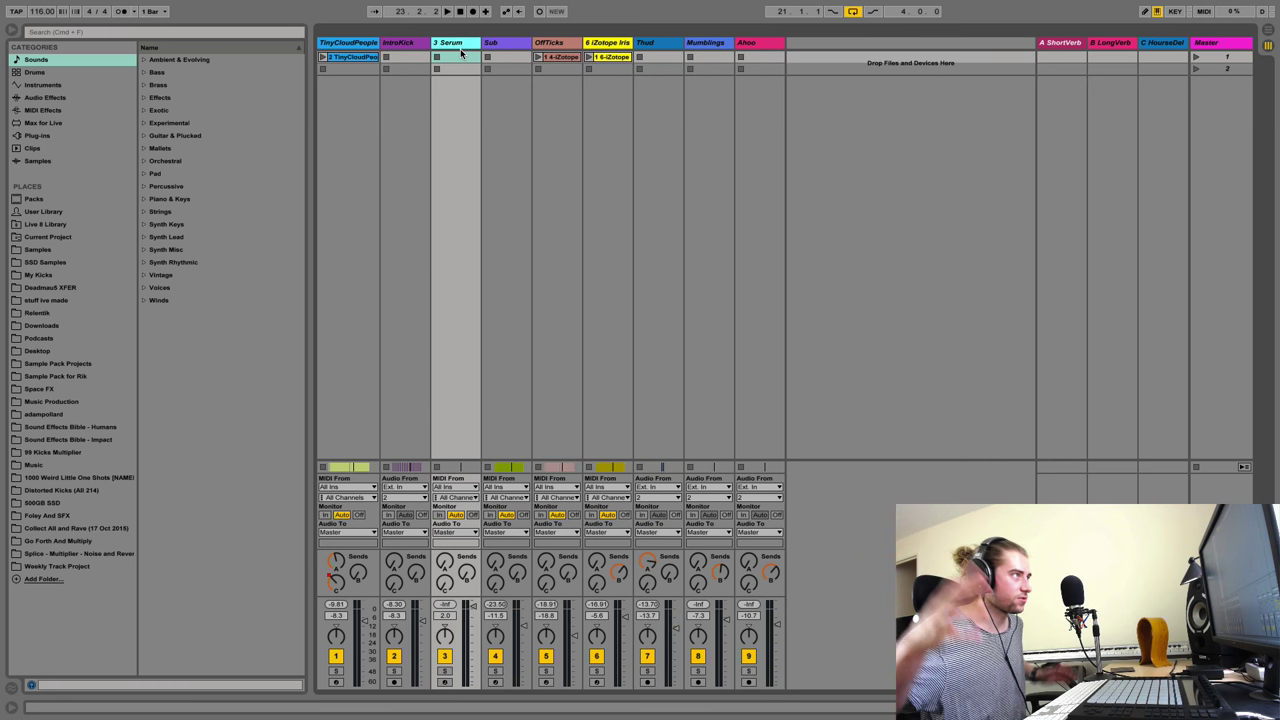
pyautogui.hotkey('ctrl', 'z')
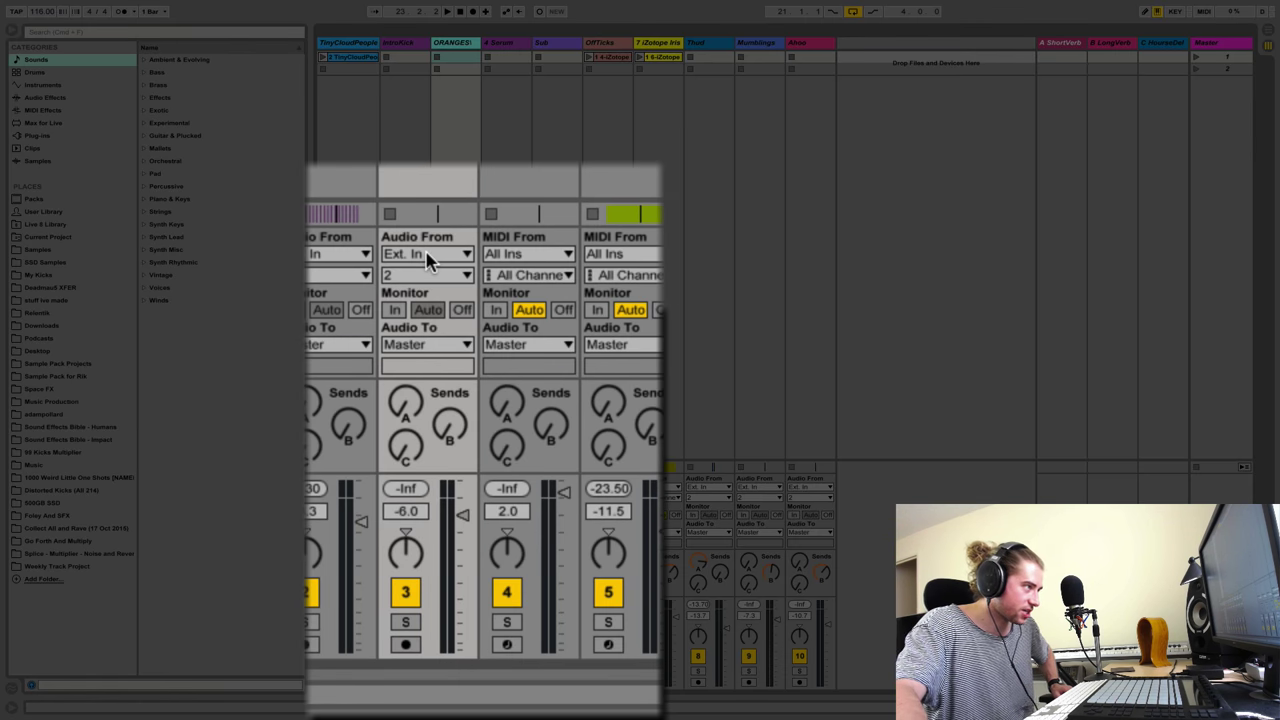
# Set the ORANGES! track's audio input to Resampling
pyautogui.click(457, 488)
pyautogui.click(444, 342)
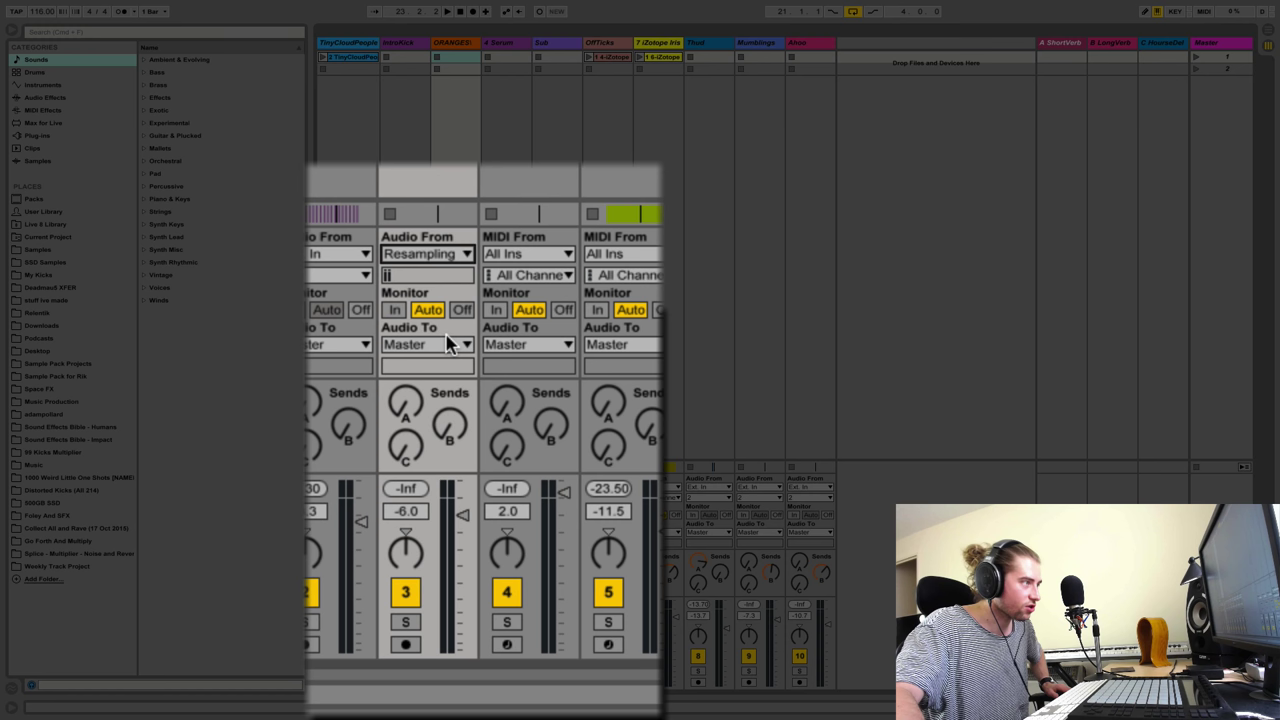
pyautogui.click(425, 256)
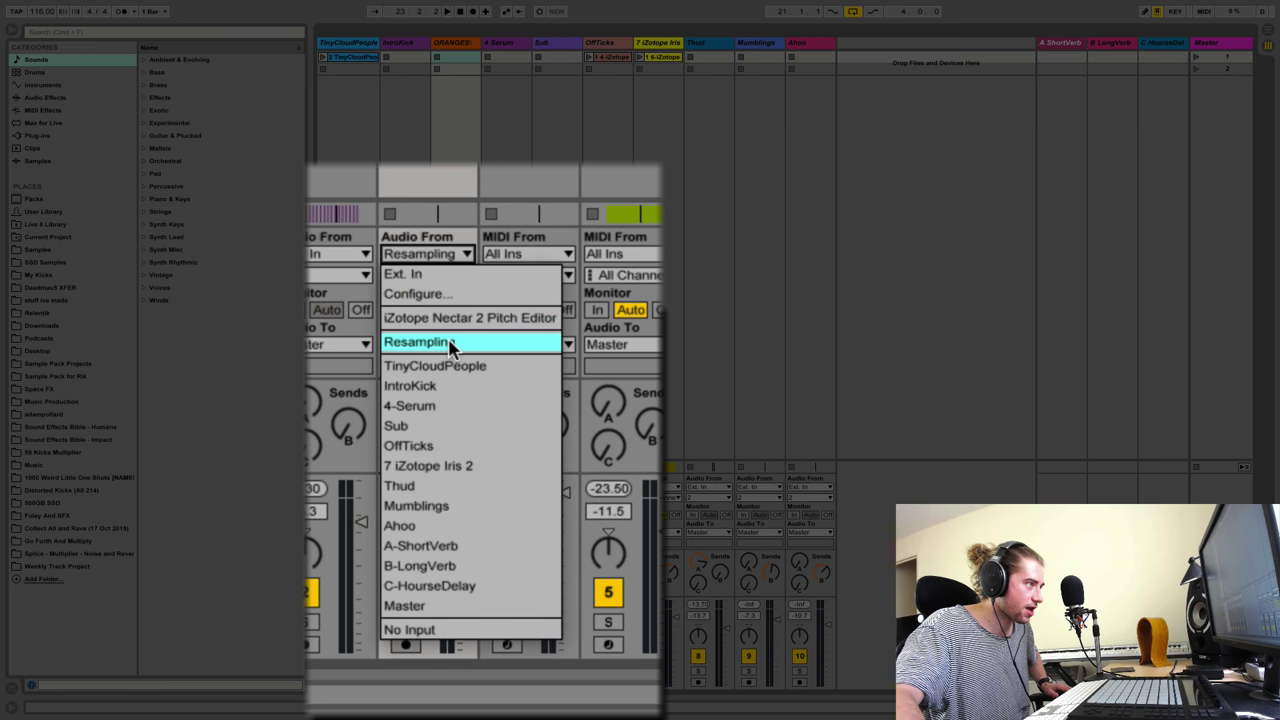
pyautogui.click(452, 343)
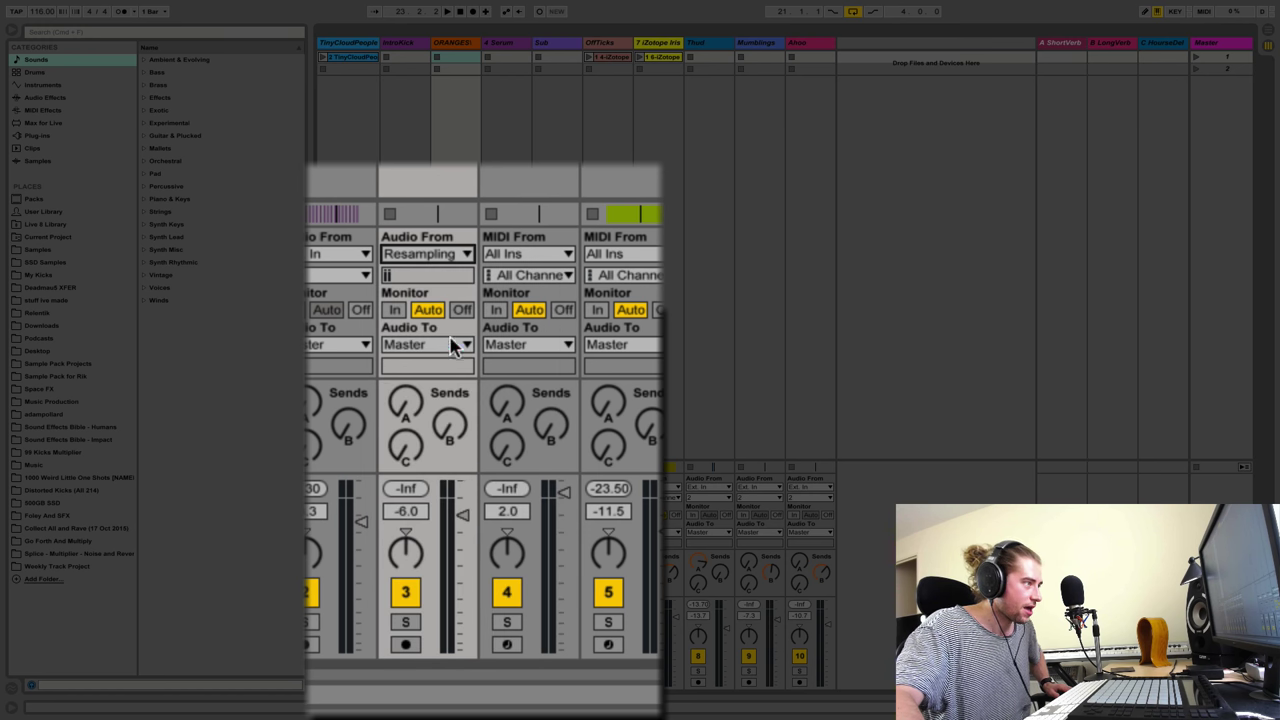
# Arm ORANGES! for recording, keep its output on Master, and return to Arrangement View
pyautogui.click(413, 646)
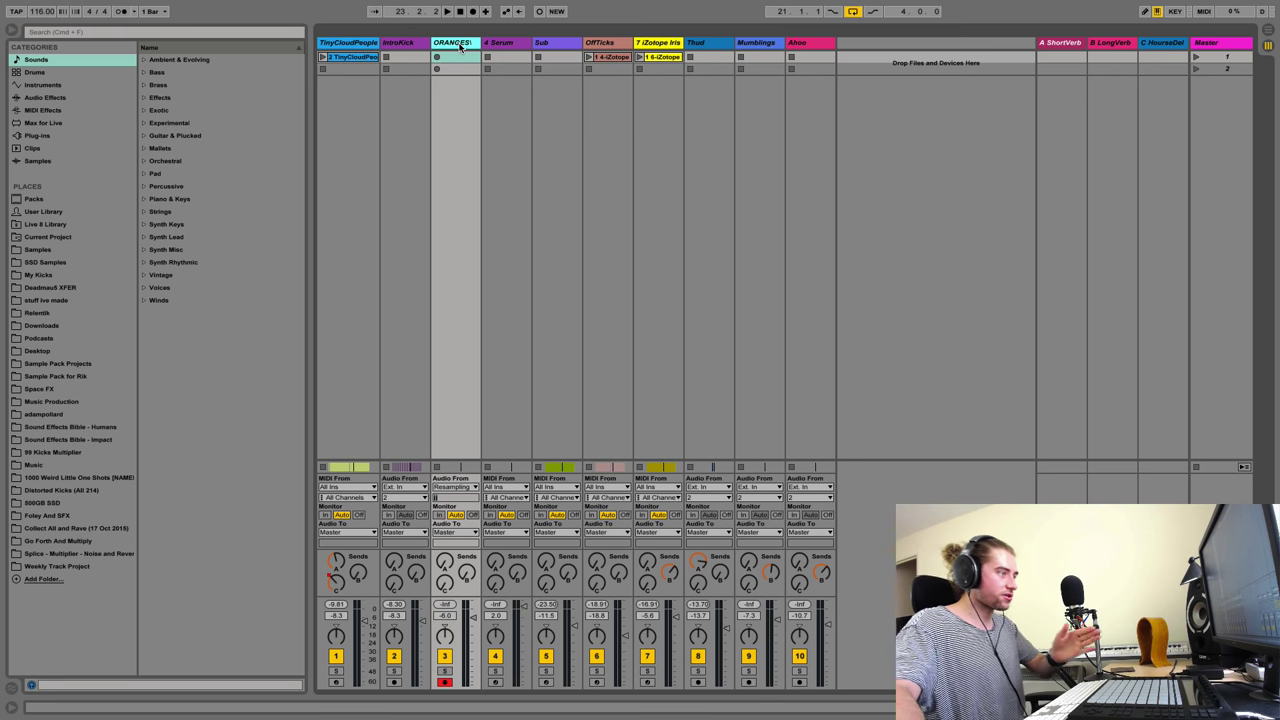
pyautogui.click(455, 532)
pyautogui.click(464, 537)
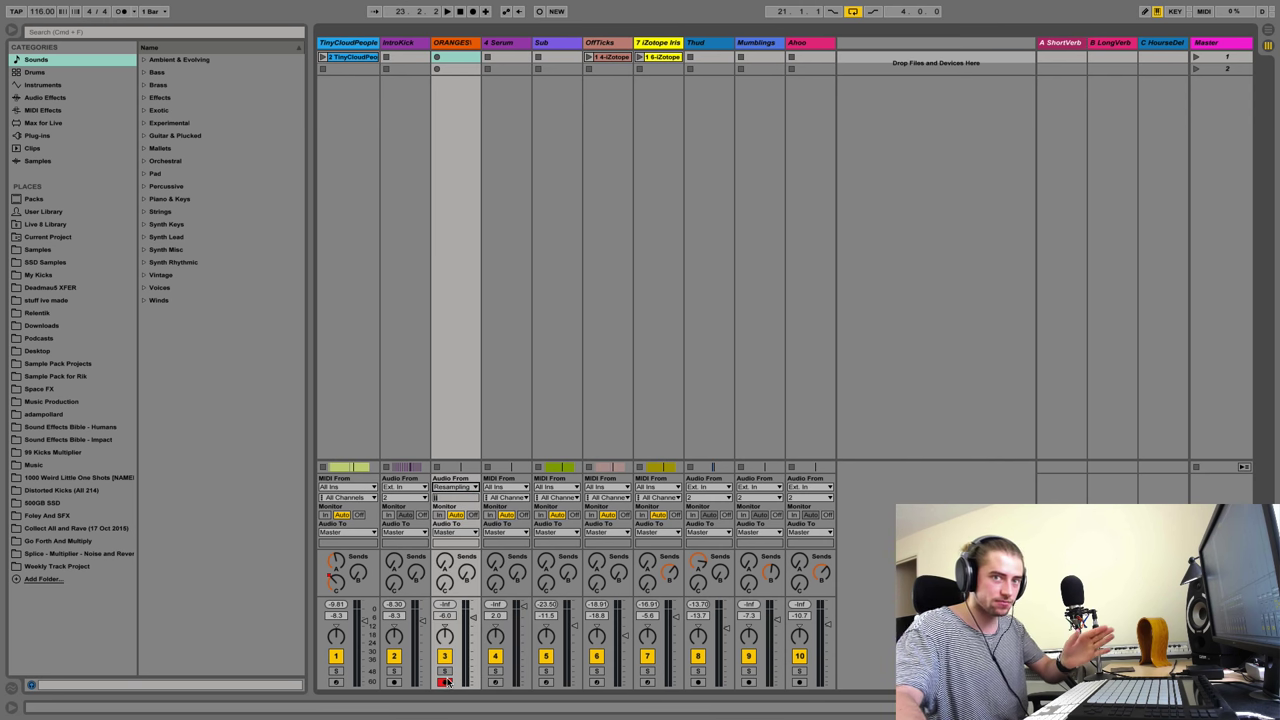
pyautogui.press('Tab')
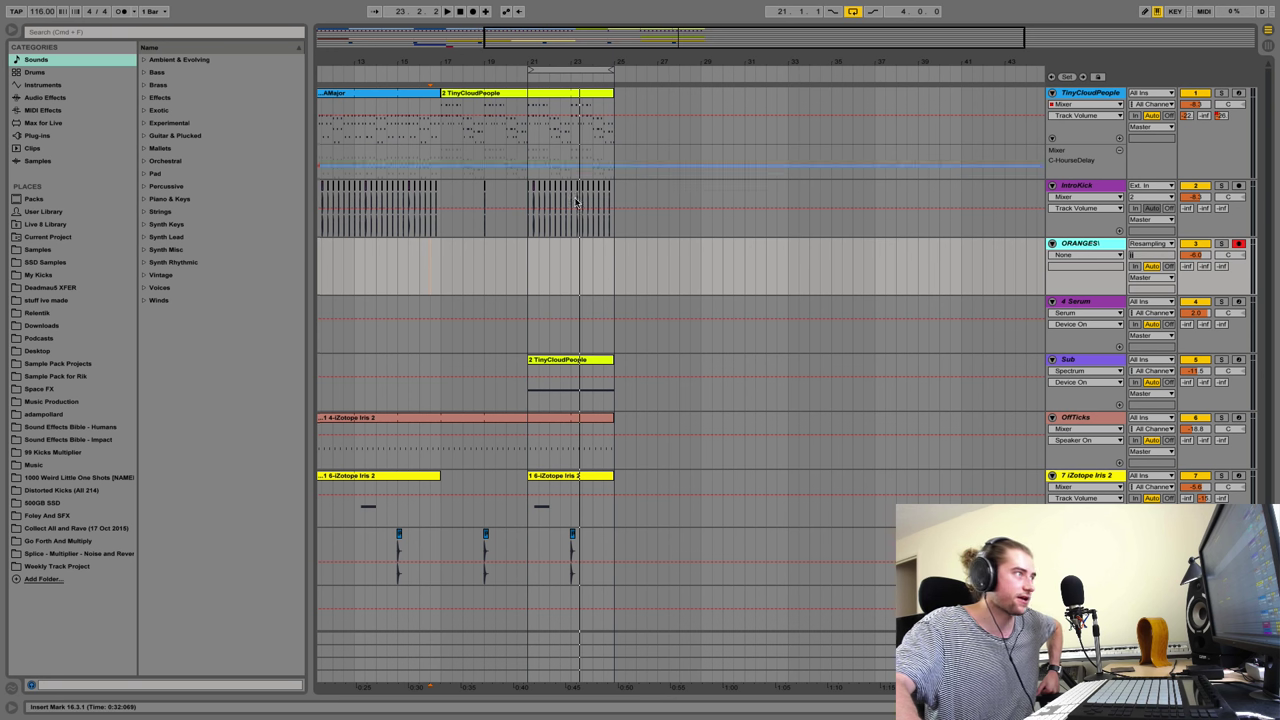
pyautogui.click(529, 262)
pyautogui.click(472, 13)
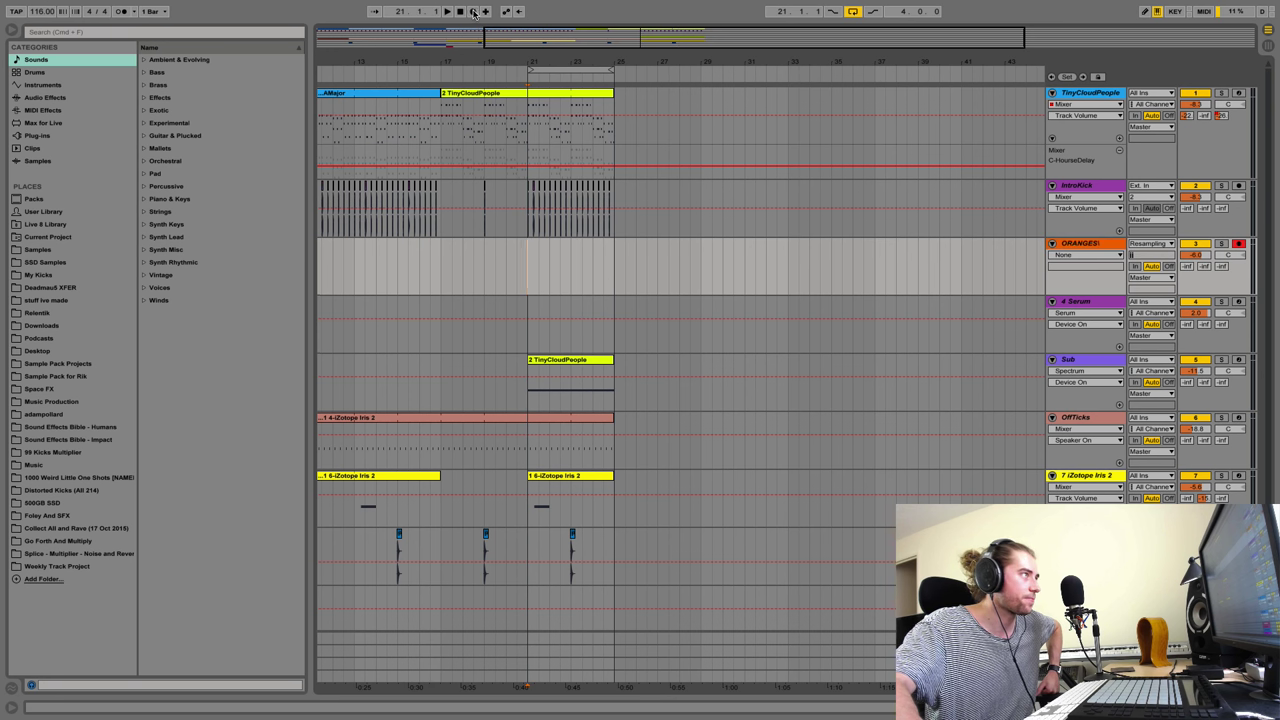
pyautogui.click(474, 11)
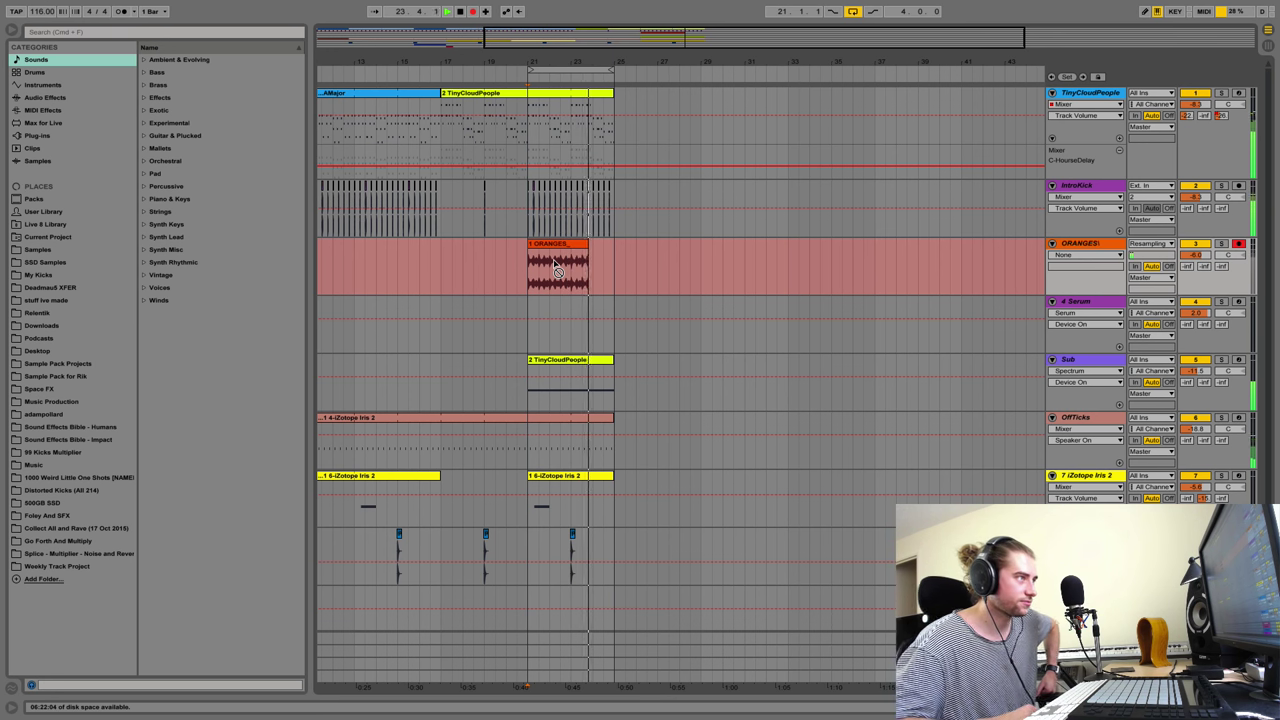
pyautogui.press('space')
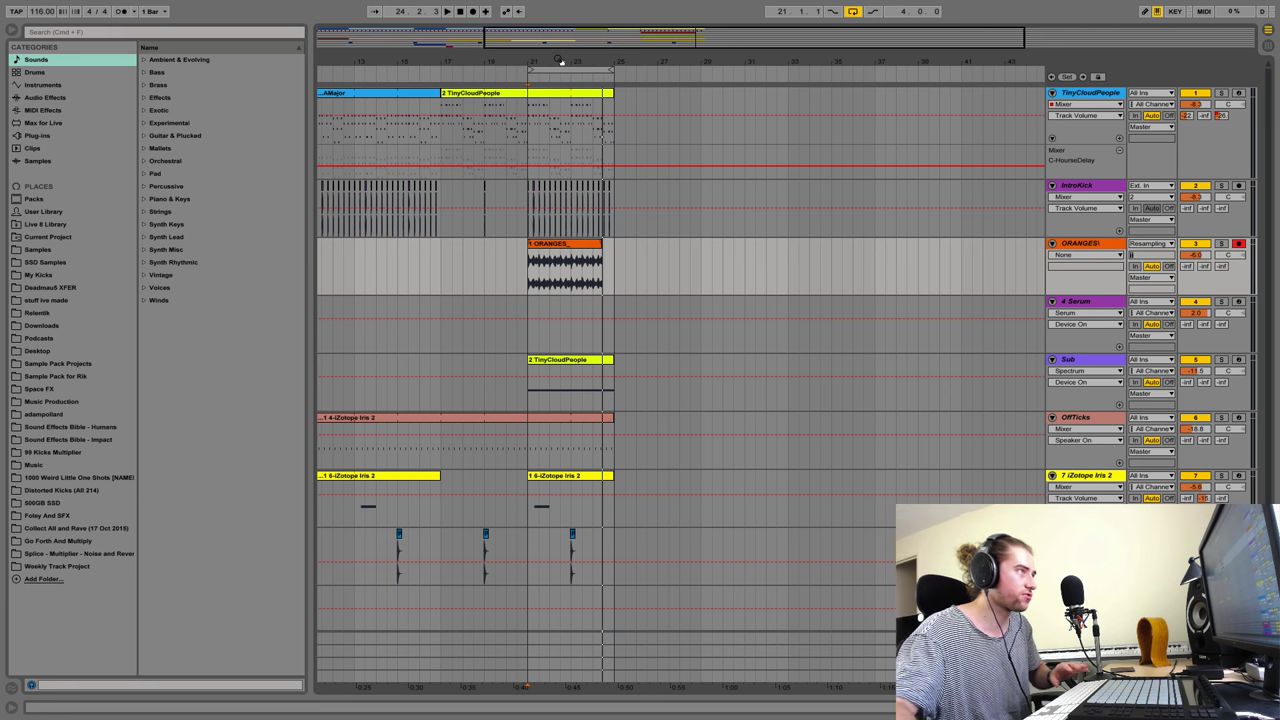
# Solo ORANGES and play back its earlier recording from bar 21, inspecting the clip's waveform
pyautogui.moveTo(559, 61); pyautogui.dragTo(559, 100)
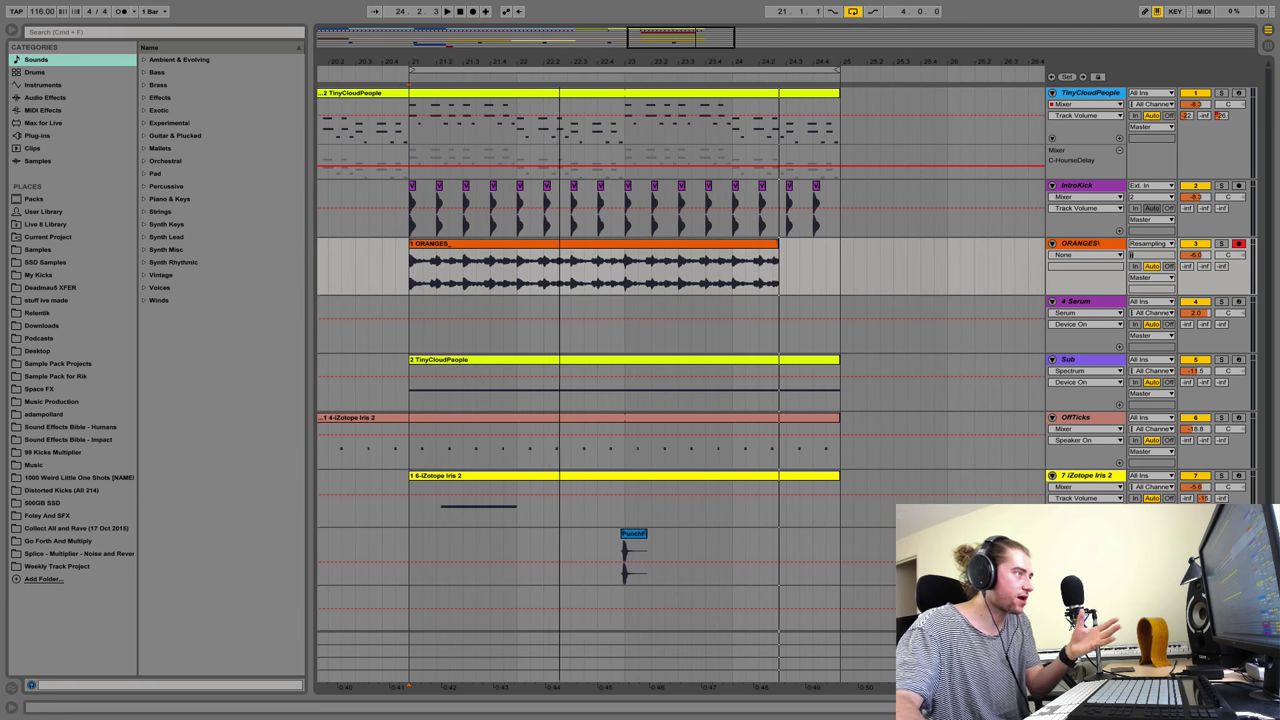
pyautogui.click(1221, 244)
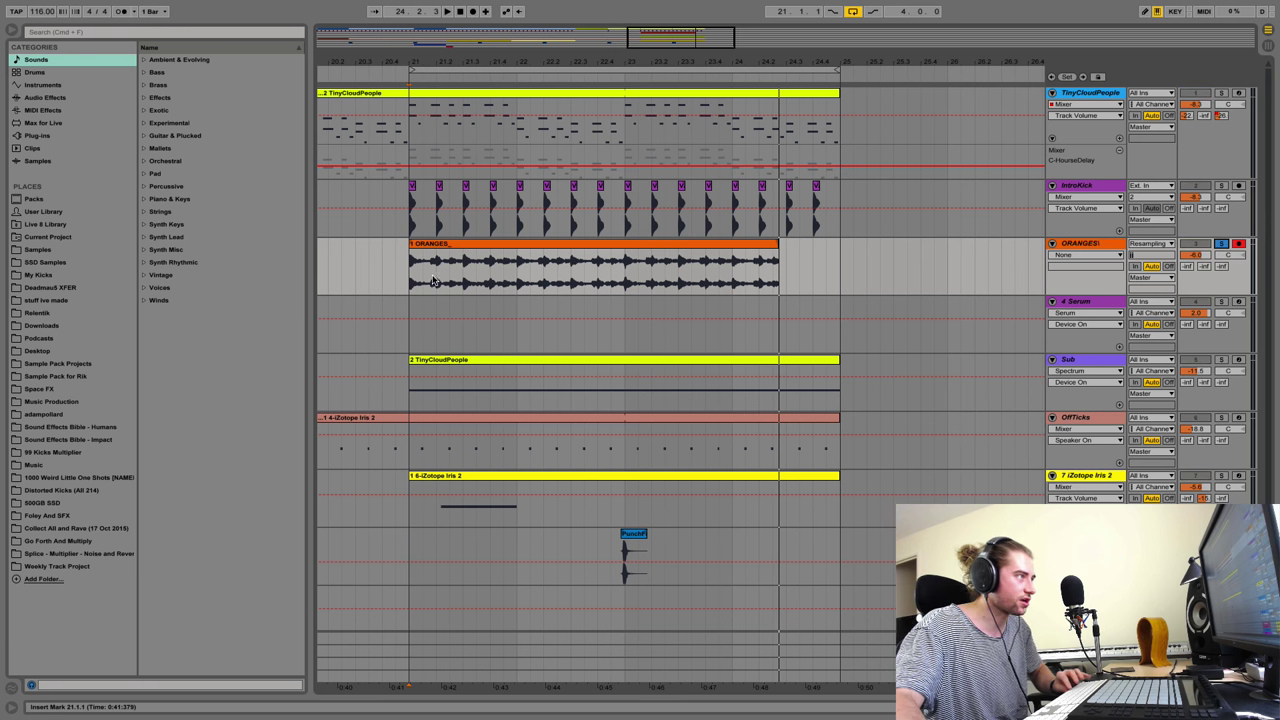
pyautogui.press('space')
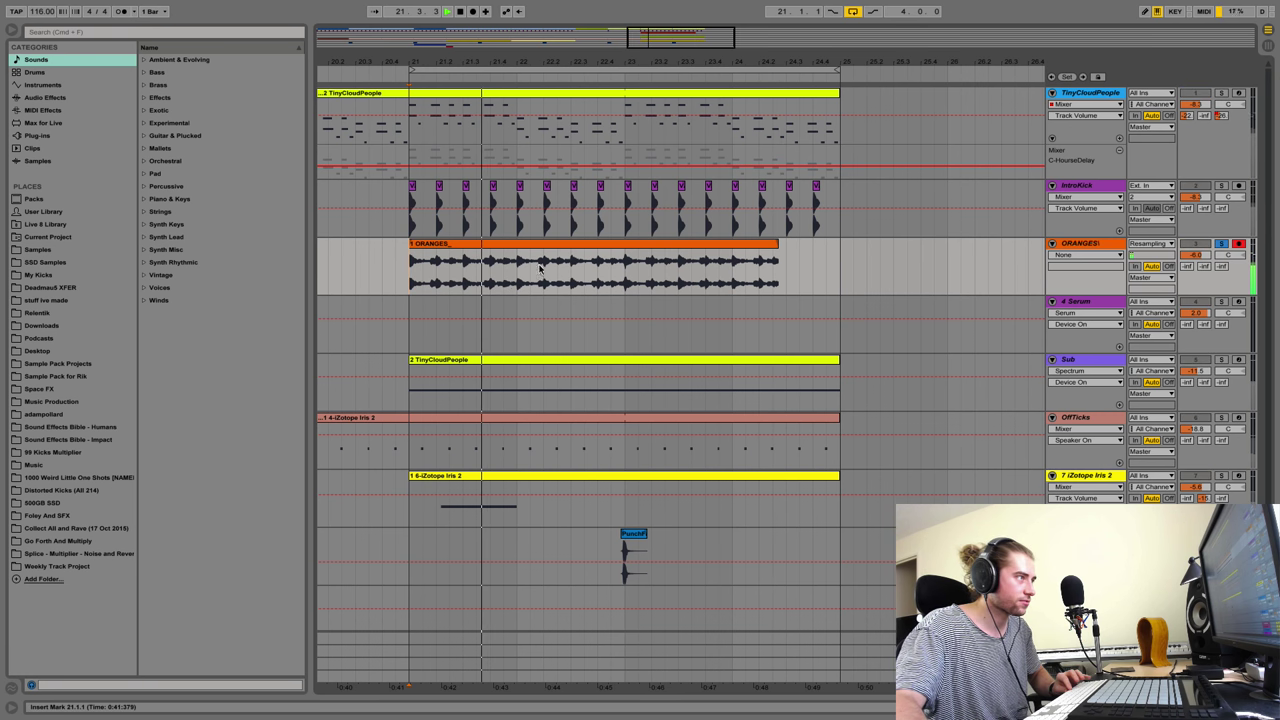
pyautogui.click(638, 258)
pyautogui.press('space')
pyautogui.doubleClick(638, 258)
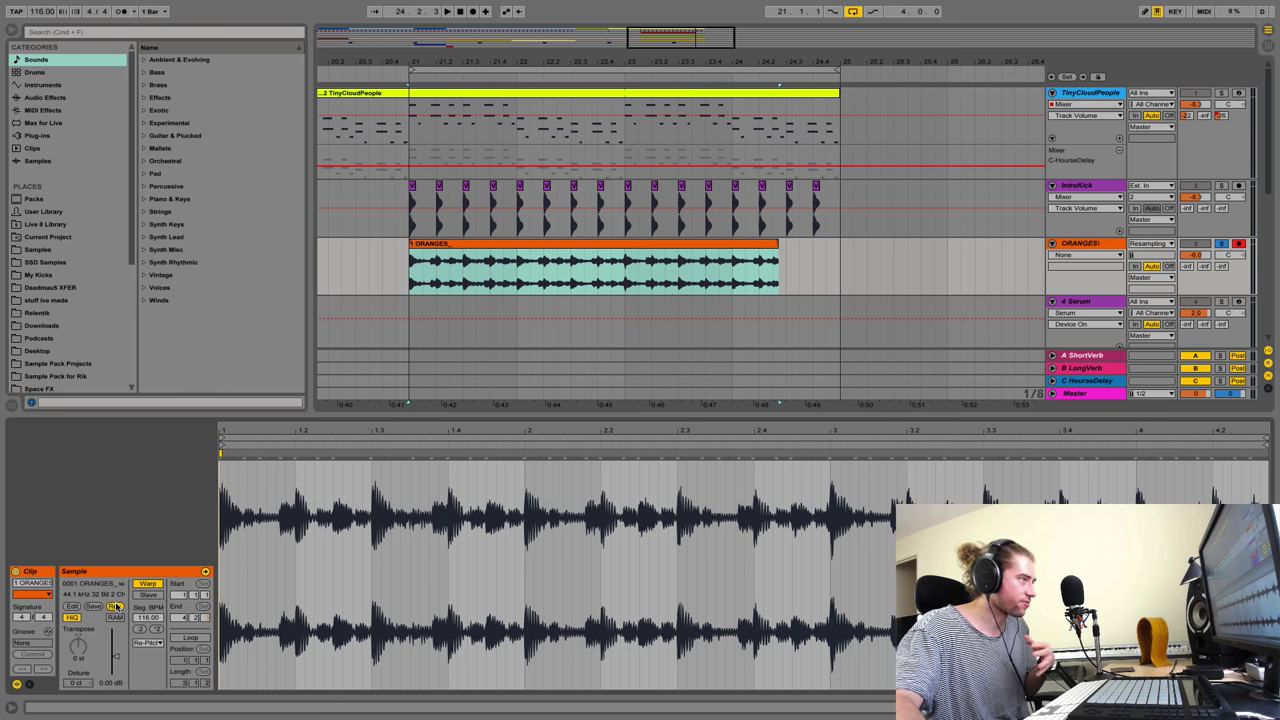
pyautogui.click(408, 290)
pyautogui.click(409, 288)
pyautogui.press('space')
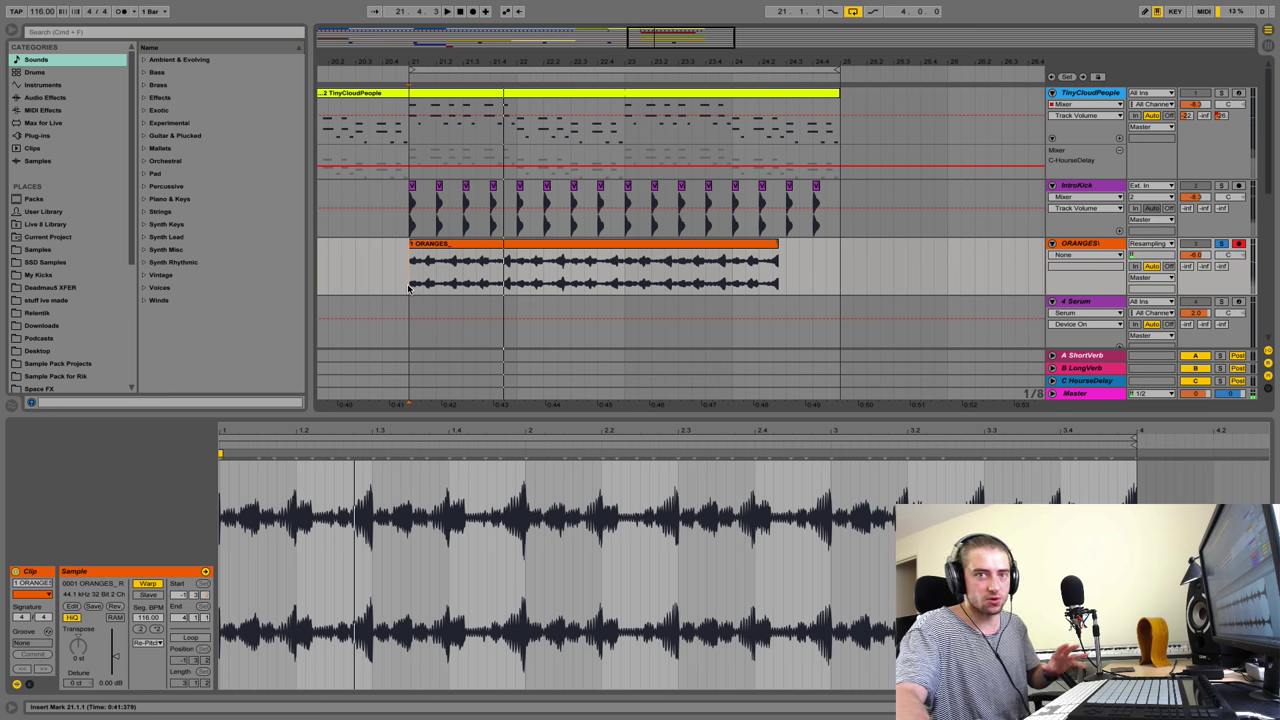
# Delete the old ORANGES recording across bars 21–24 and zoom out the arrangement
pyautogui.click(691, 255)
pyautogui.press('super+alt+l')
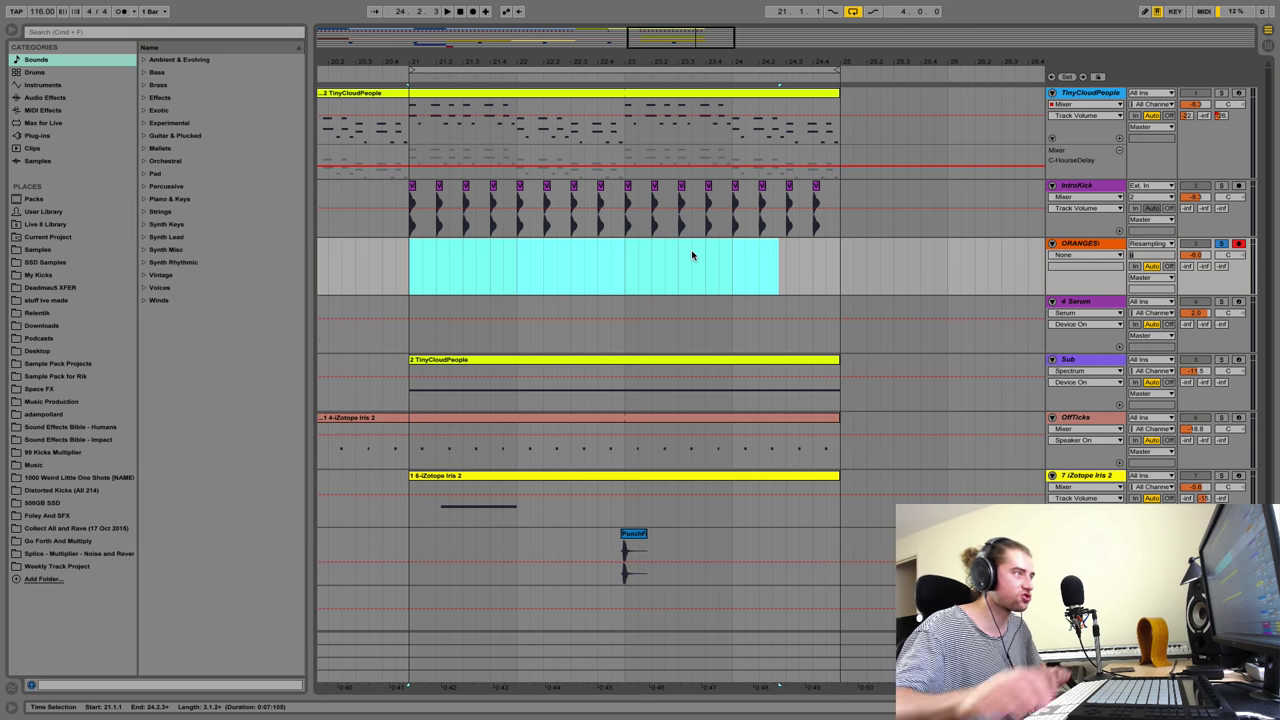
pyautogui.moveTo(675, 68); pyautogui.dragTo(711, 68)
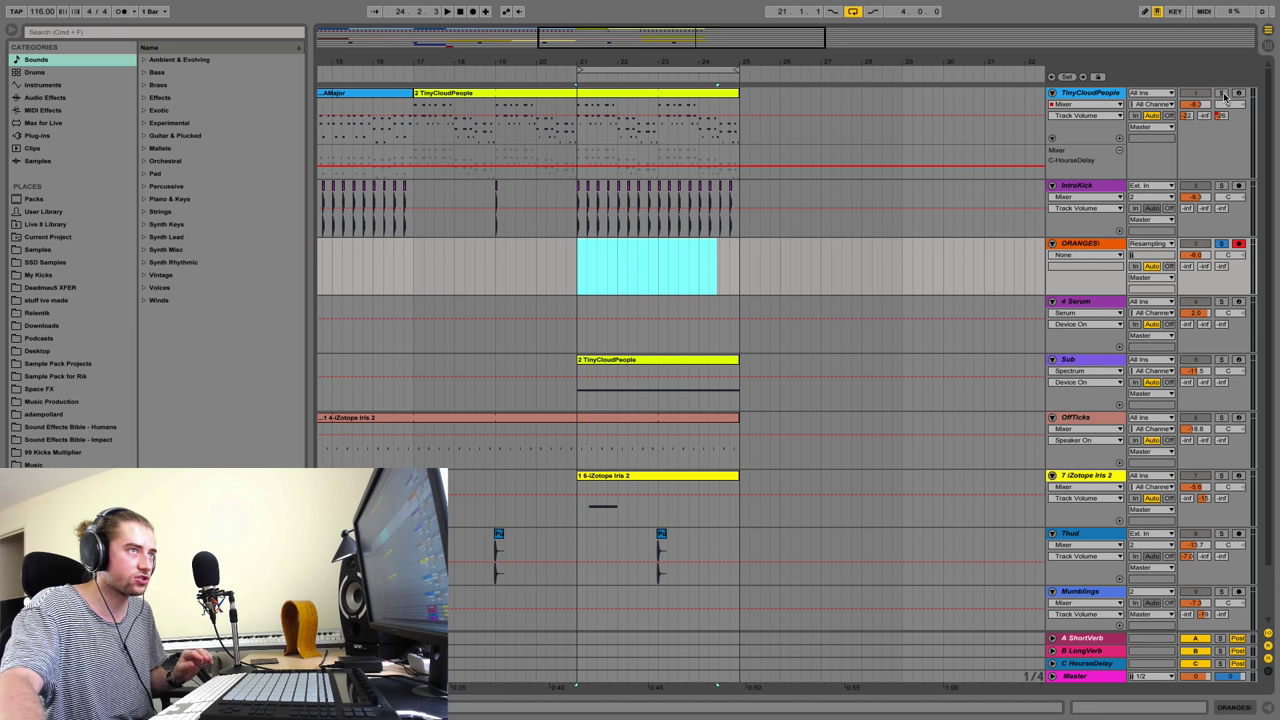
# Solo TinyCloudPeople and Sub and audition them from bar 21
pyautogui.click(1222, 94)
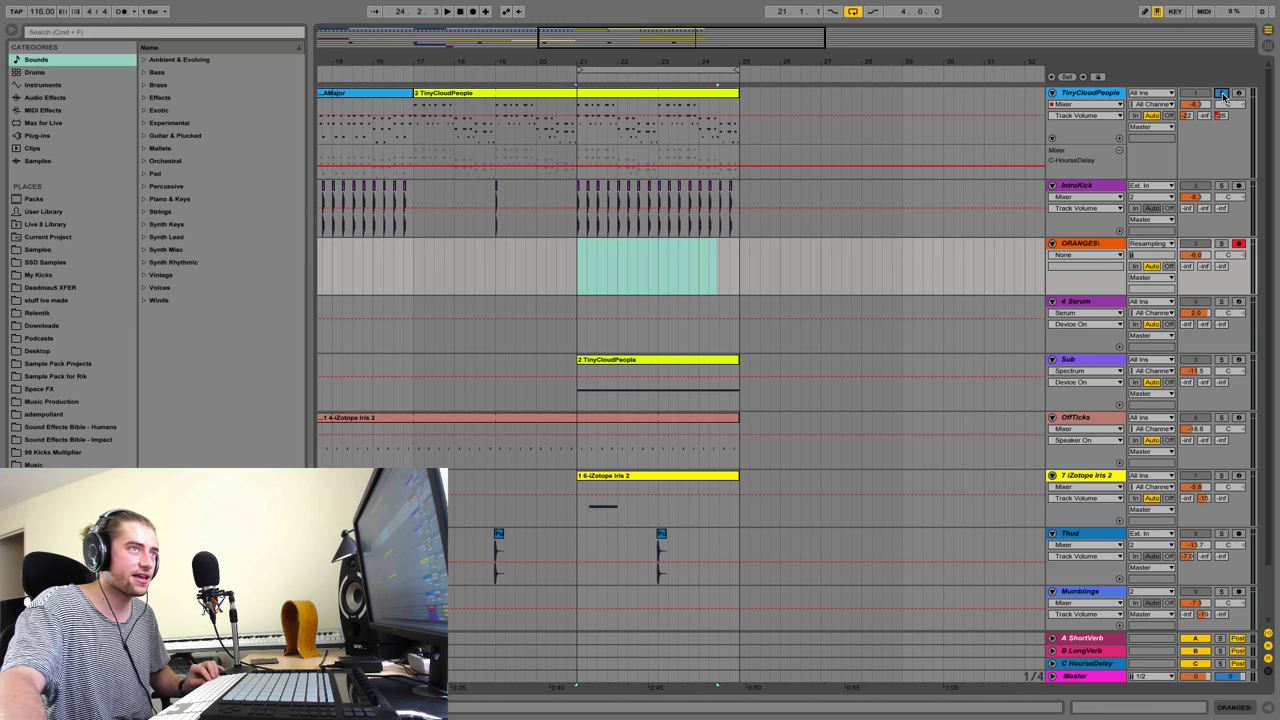
pyautogui.click(1092, 94)
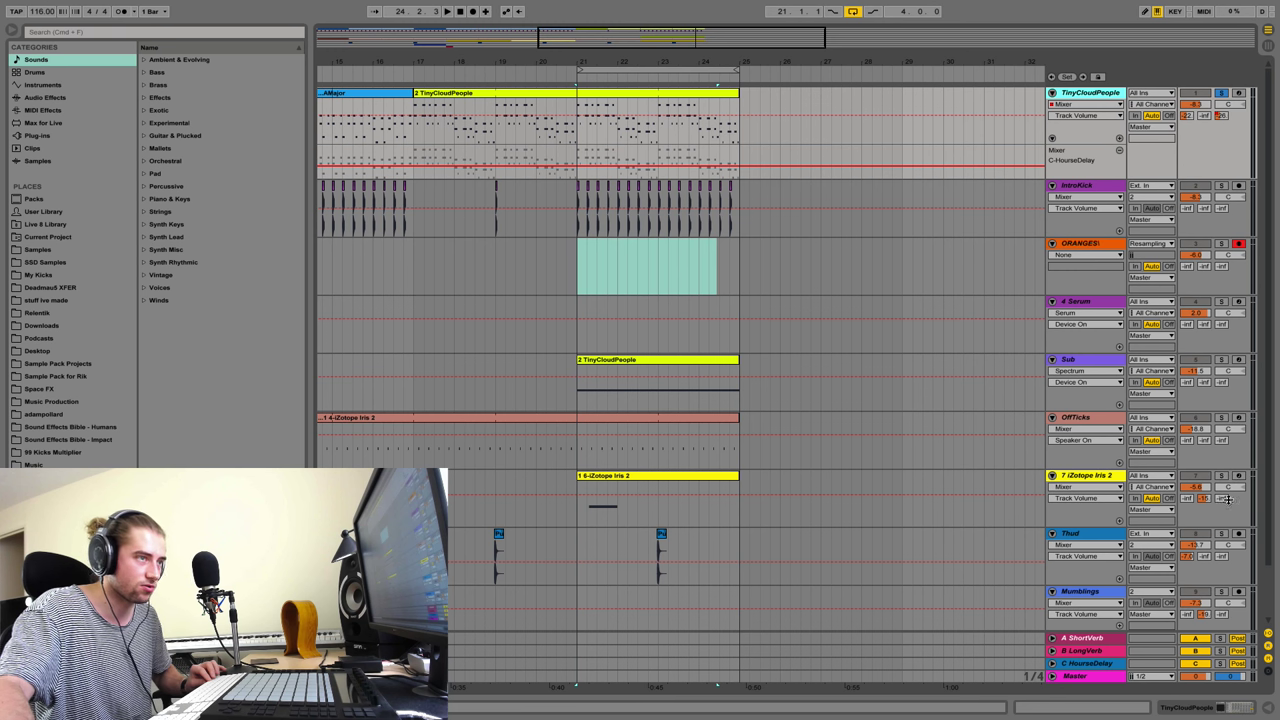
pyautogui.click(1221, 360)
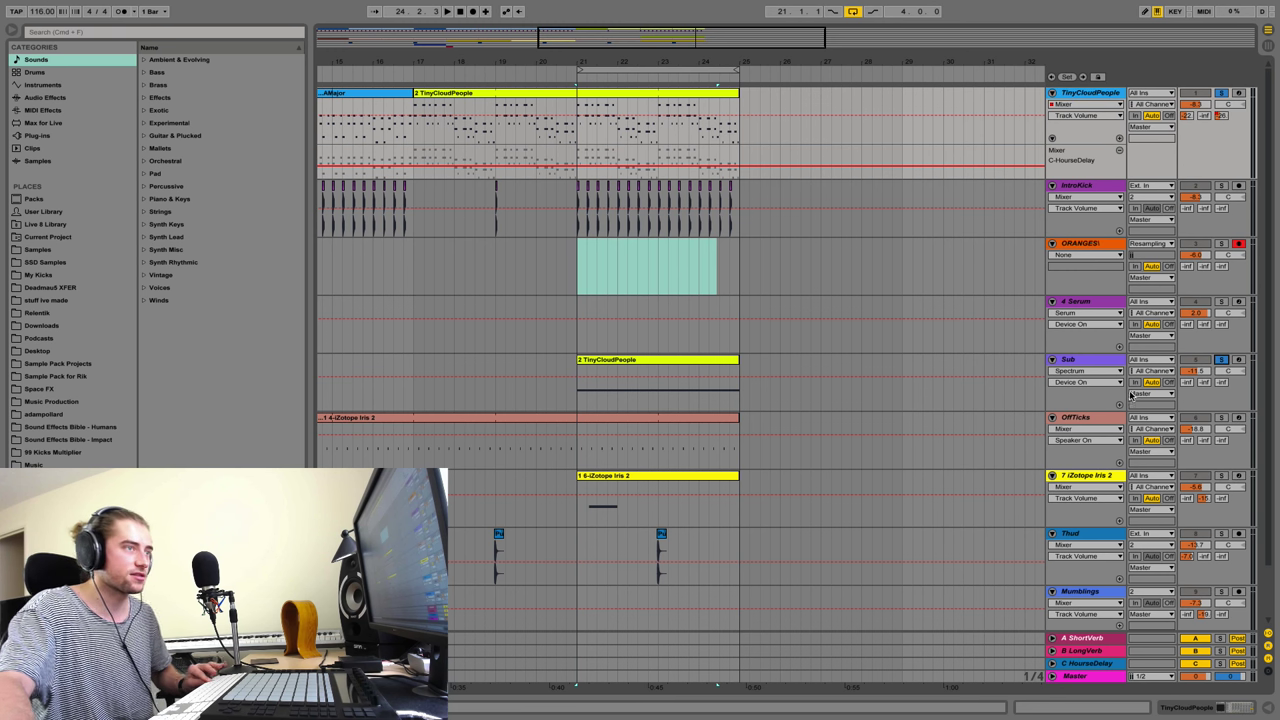
pyautogui.press('space')
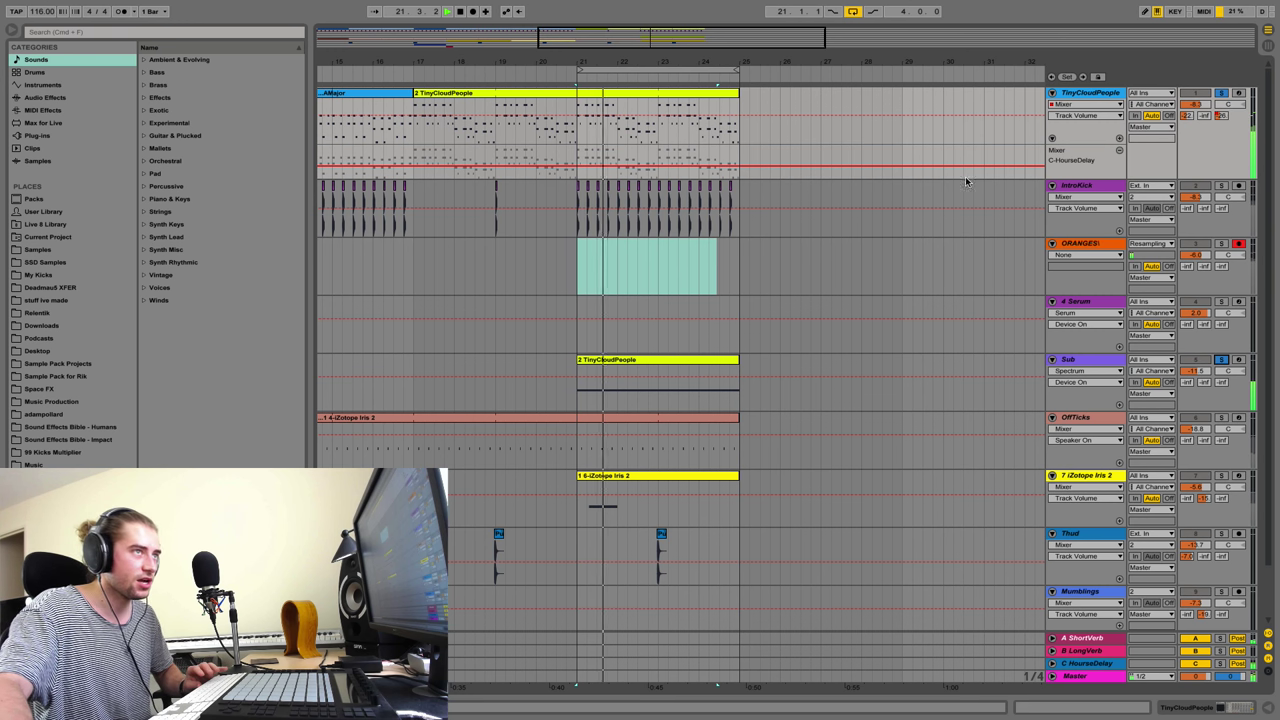
pyautogui.press('space')
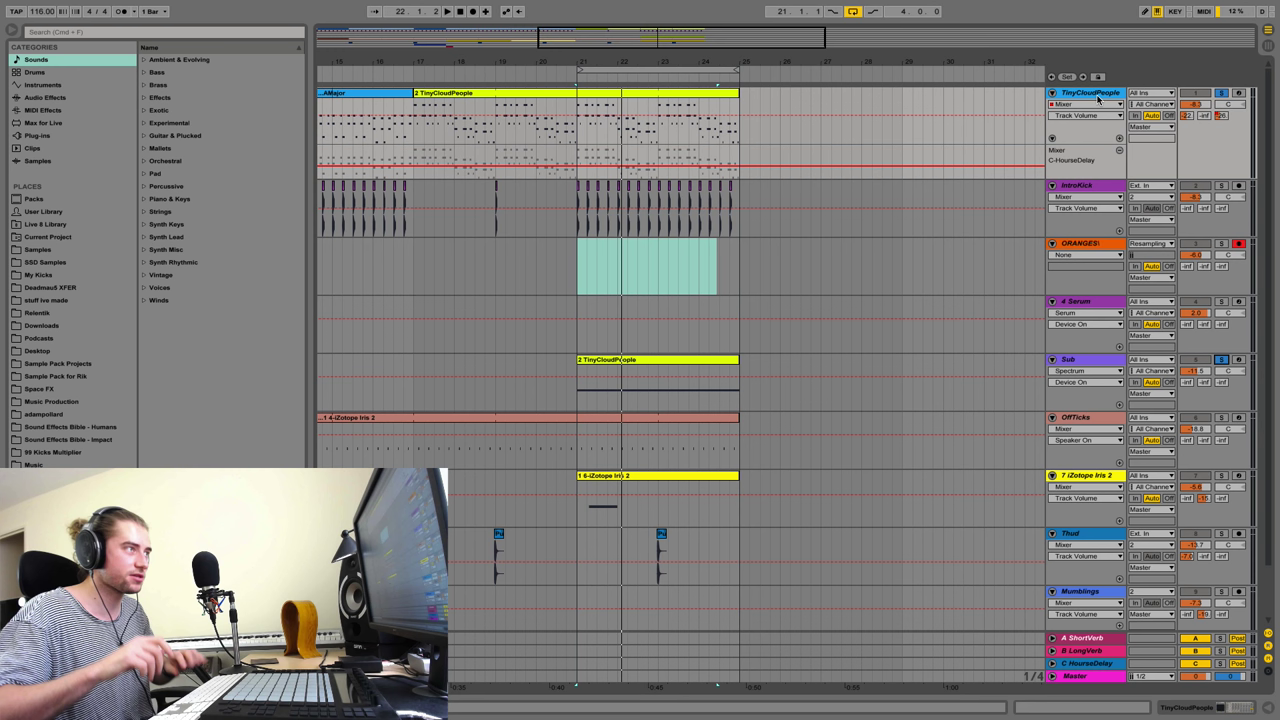
pyautogui.press('space')
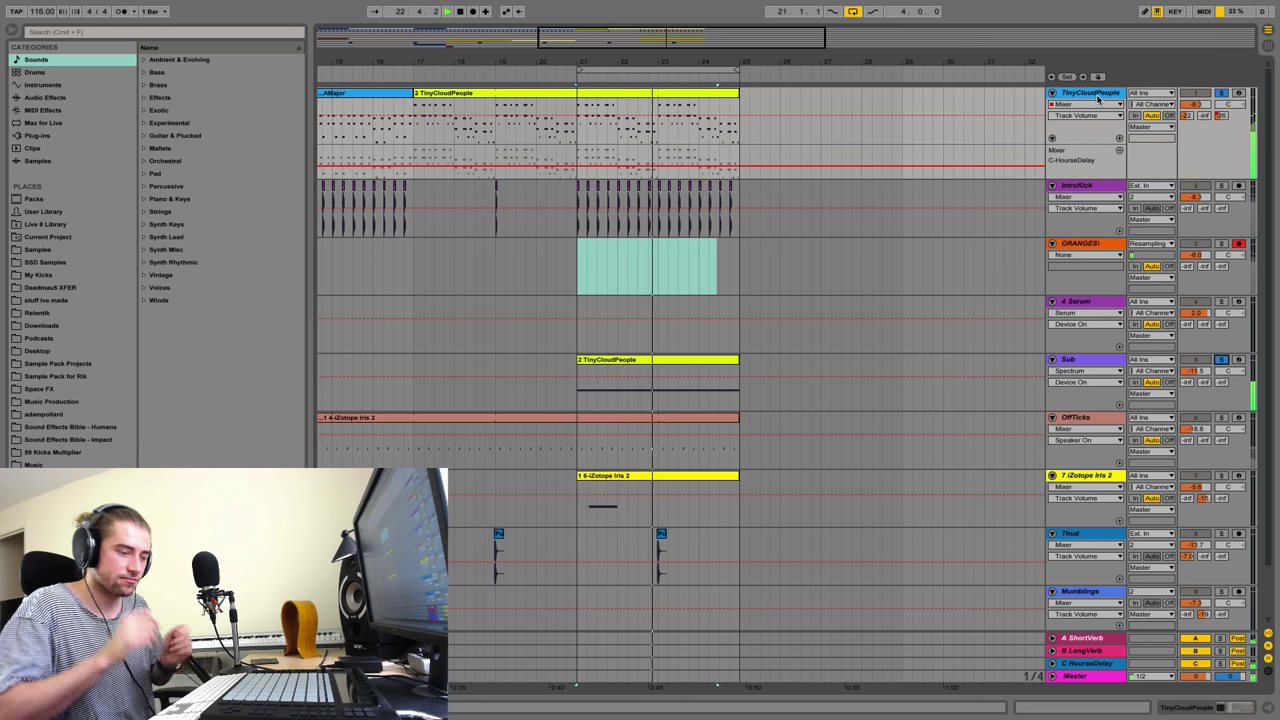
pyautogui.press('space')
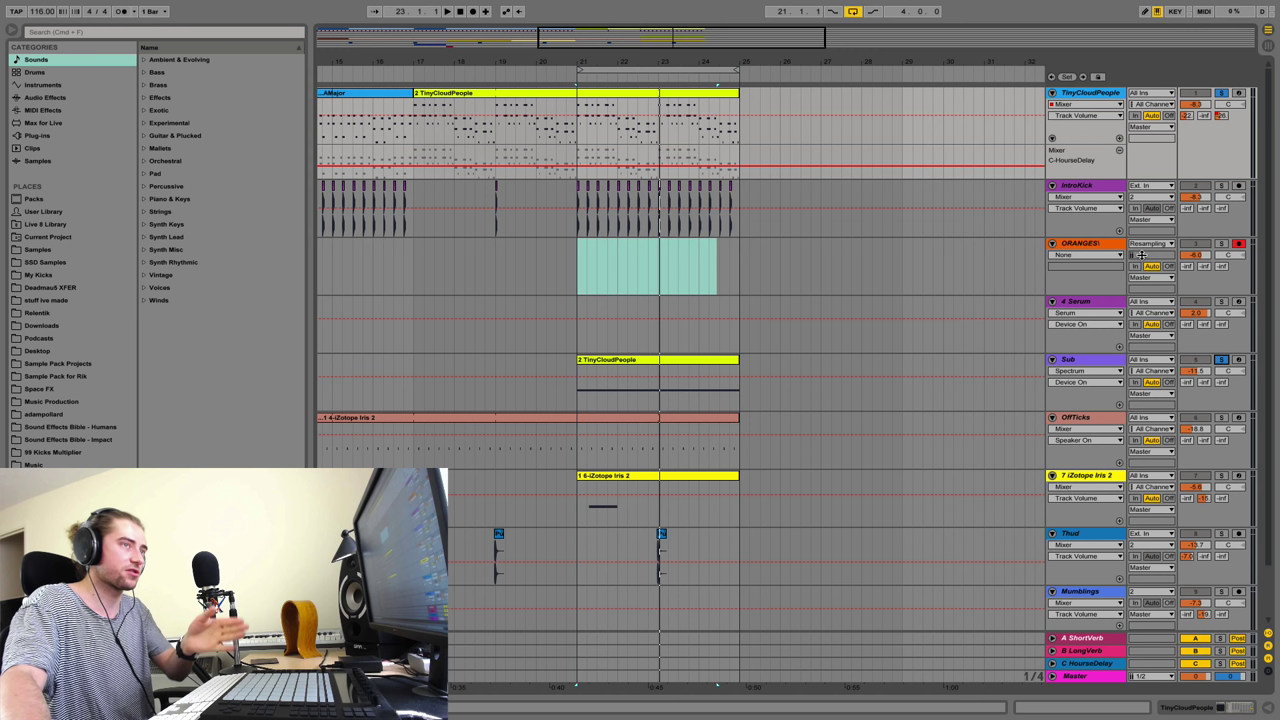
# Reset the solos so TinyCloudPeople and Sub are soloed together again
pyautogui.click(1220, 359)
pyautogui.click(1220, 92)
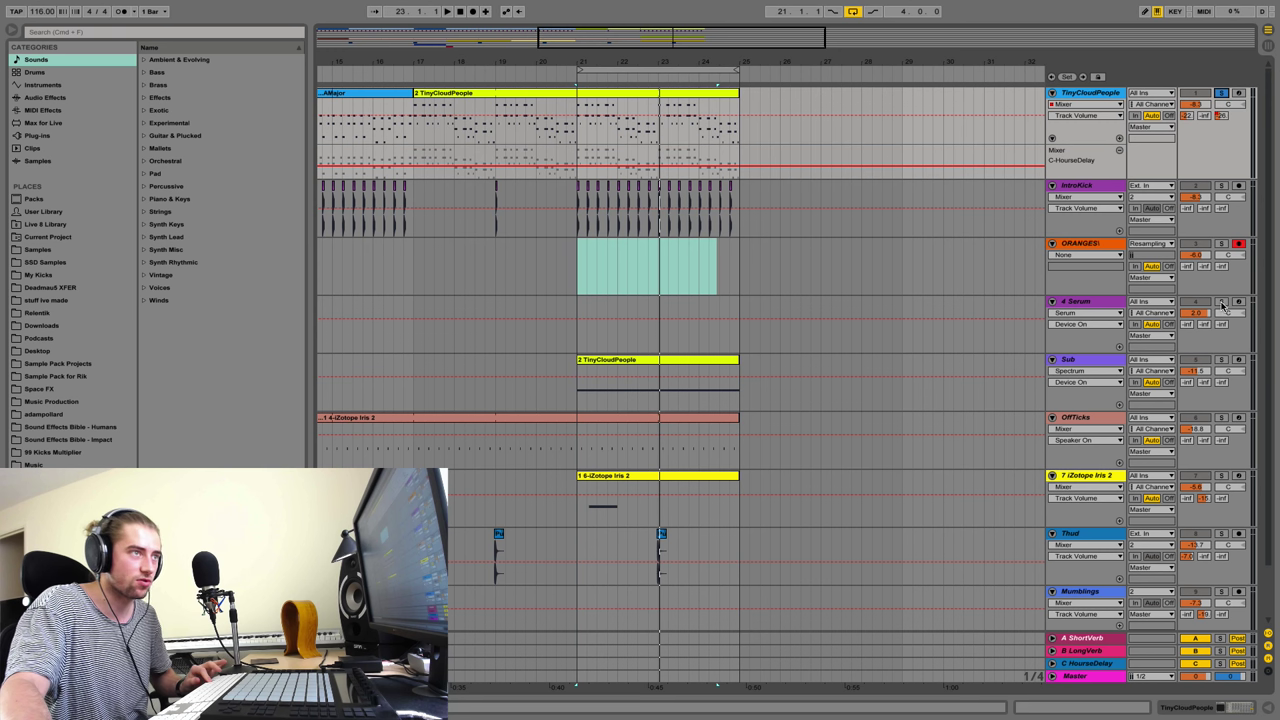
pyautogui.click(1221, 362)
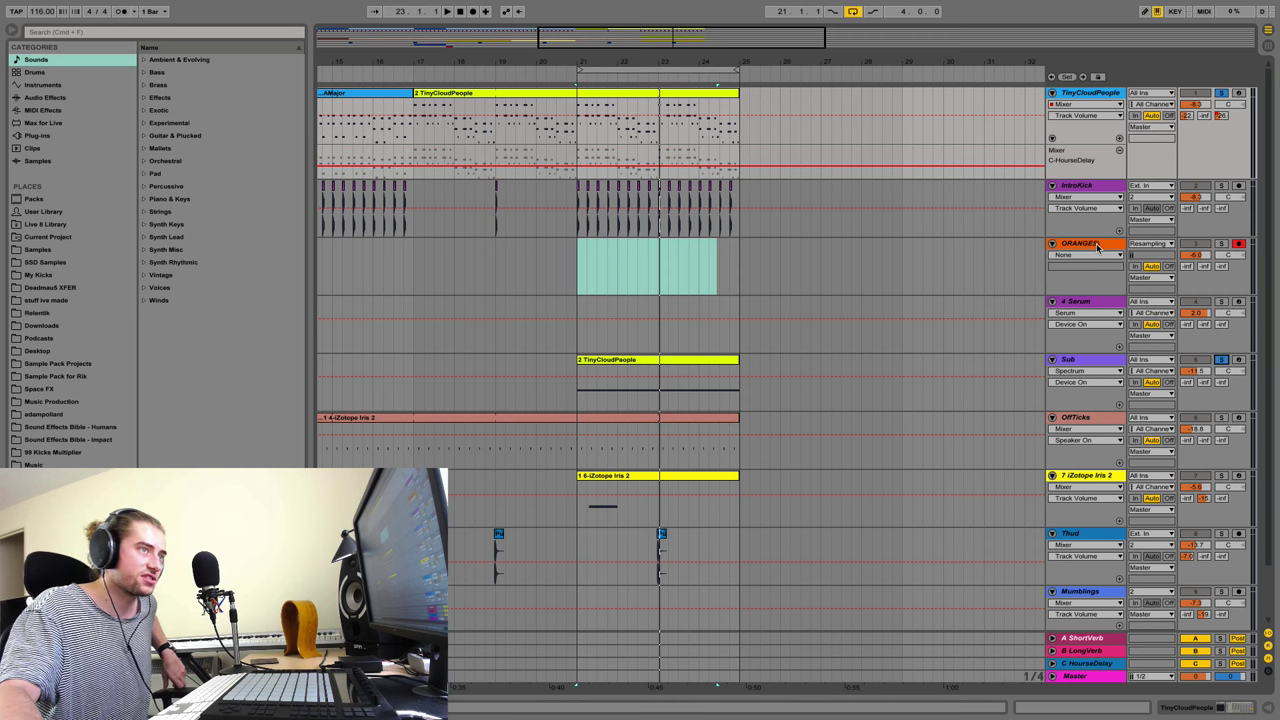
# Record a test take of the whole project into the ORANGES track
pyautogui.press('super+r')
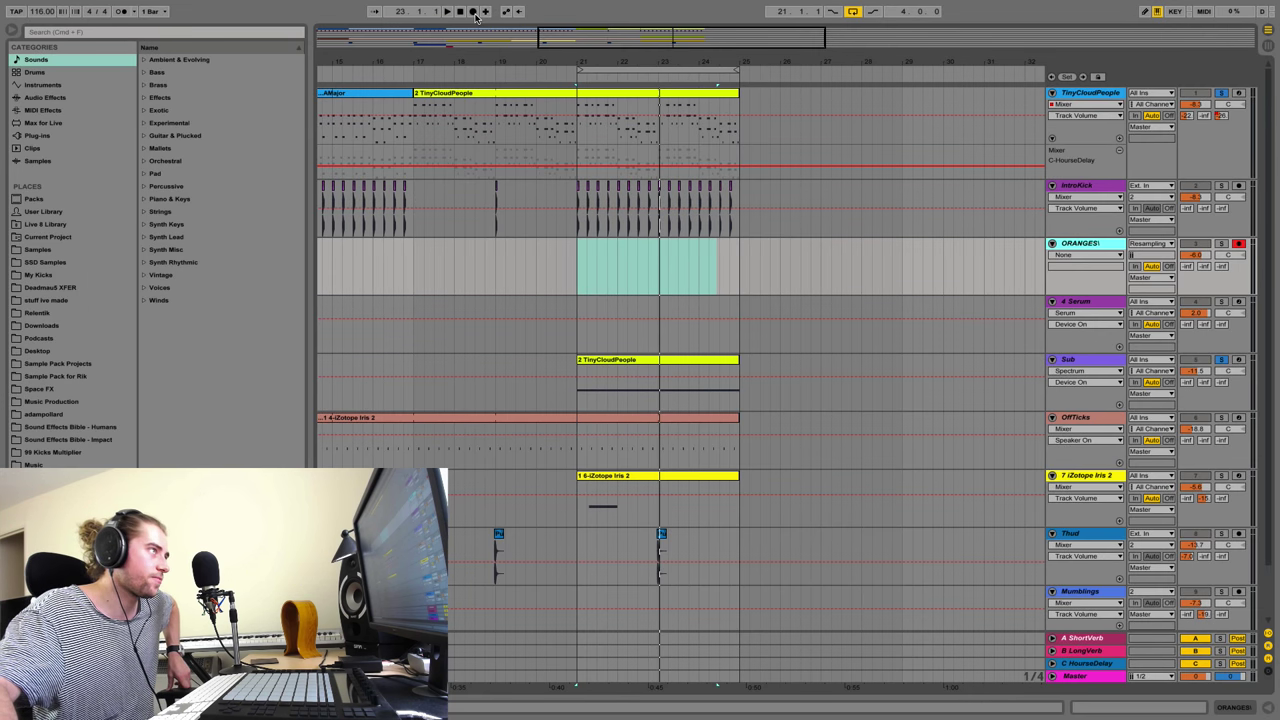
pyautogui.click(474, 12)
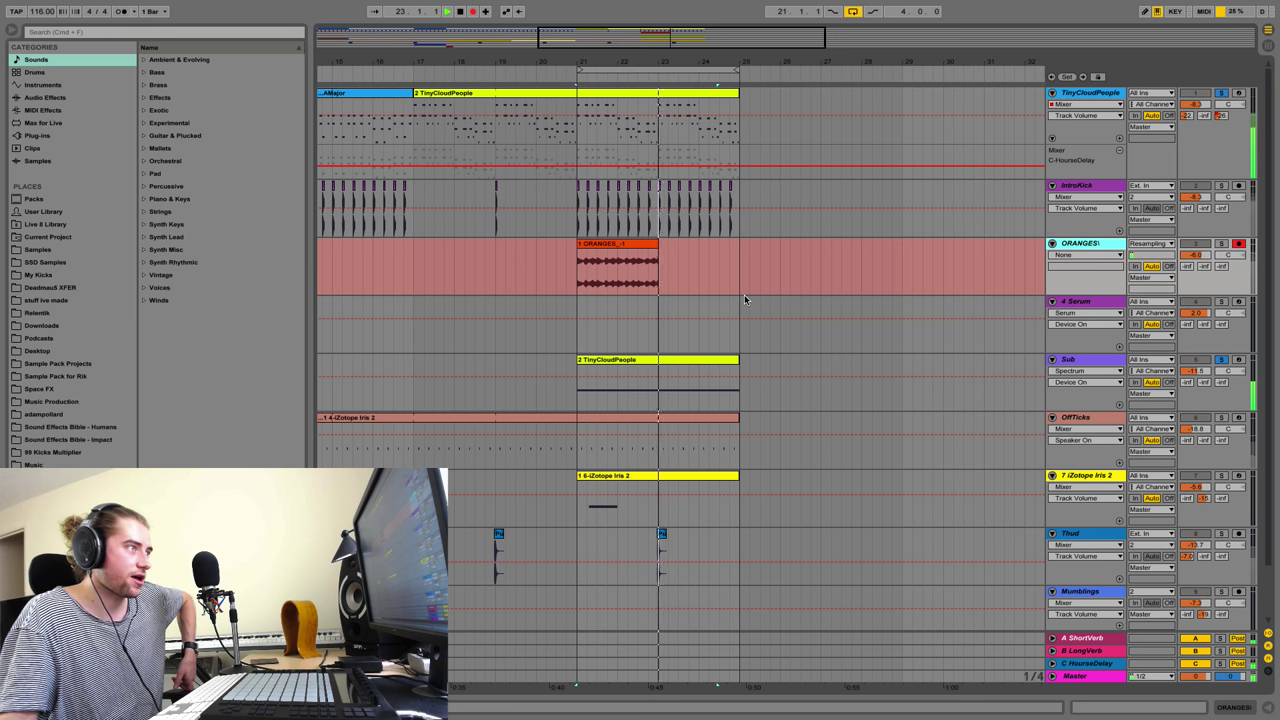
pyautogui.press('space')
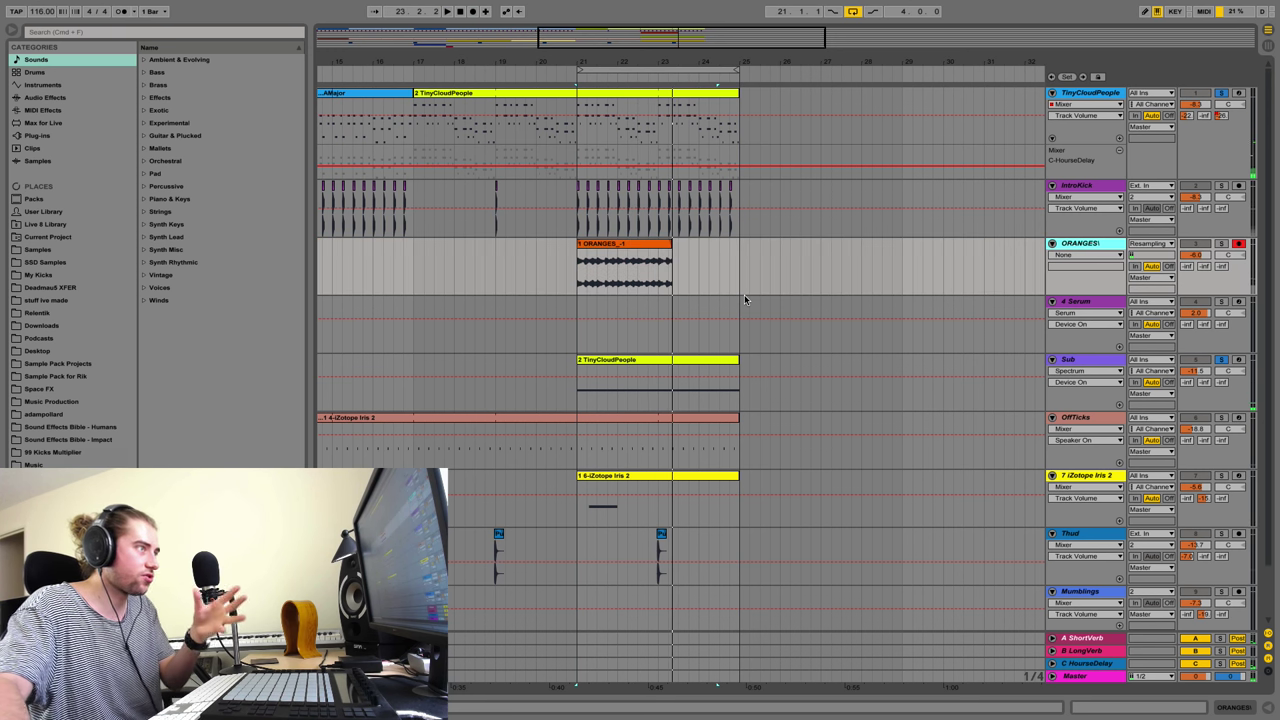
# Solo ORANGES, play back the new take, then select and clear it
pyautogui.click(1220, 243)
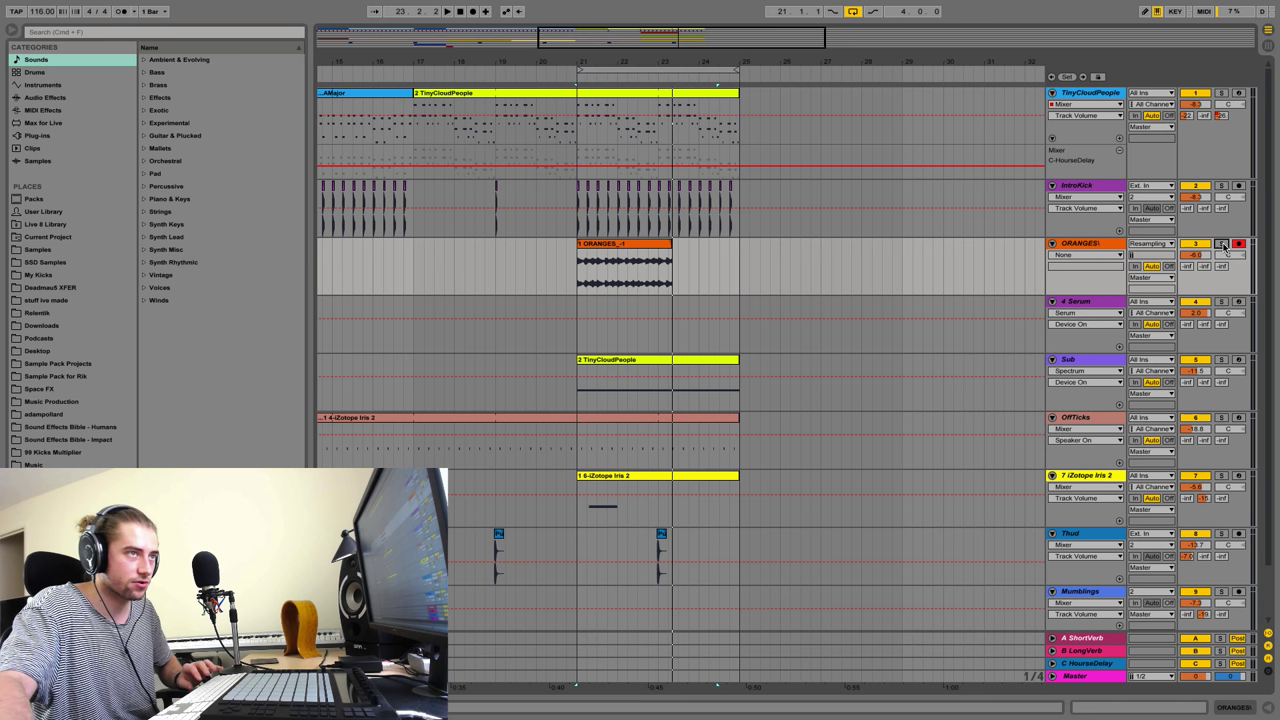
pyautogui.click(583, 283)
pyautogui.press('space')
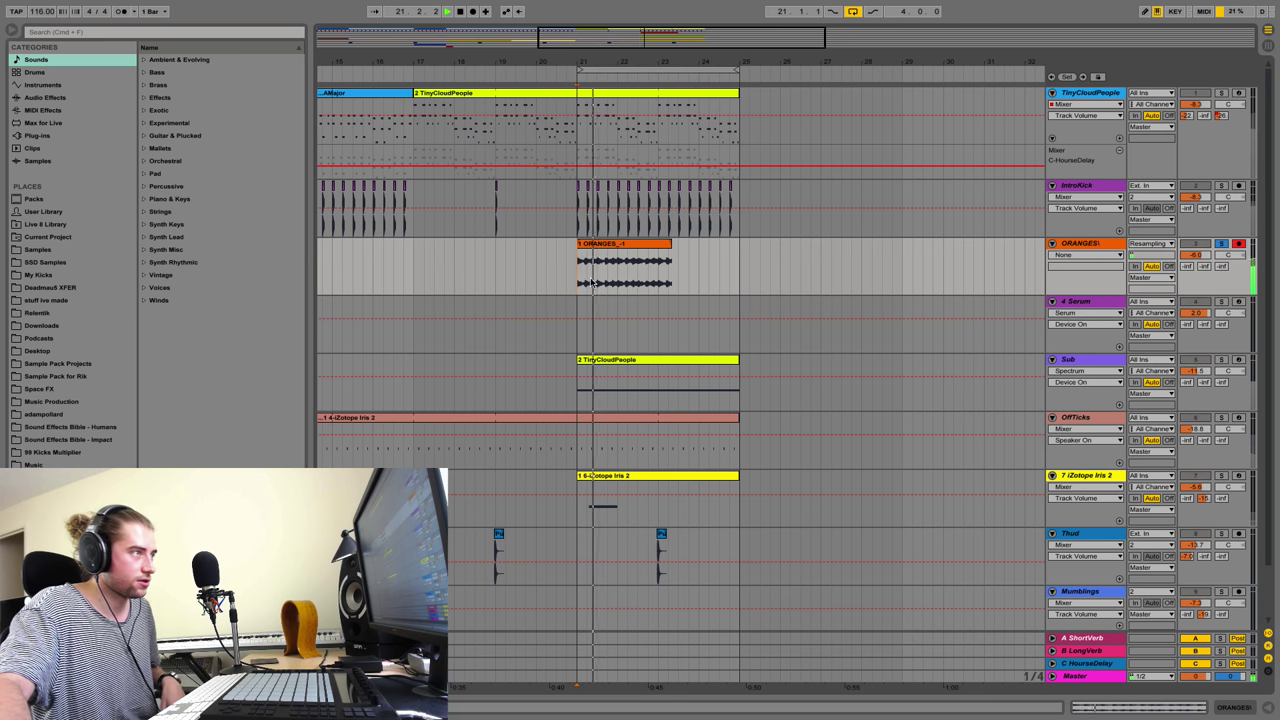
pyautogui.press('space')
pyautogui.click(1219, 262)
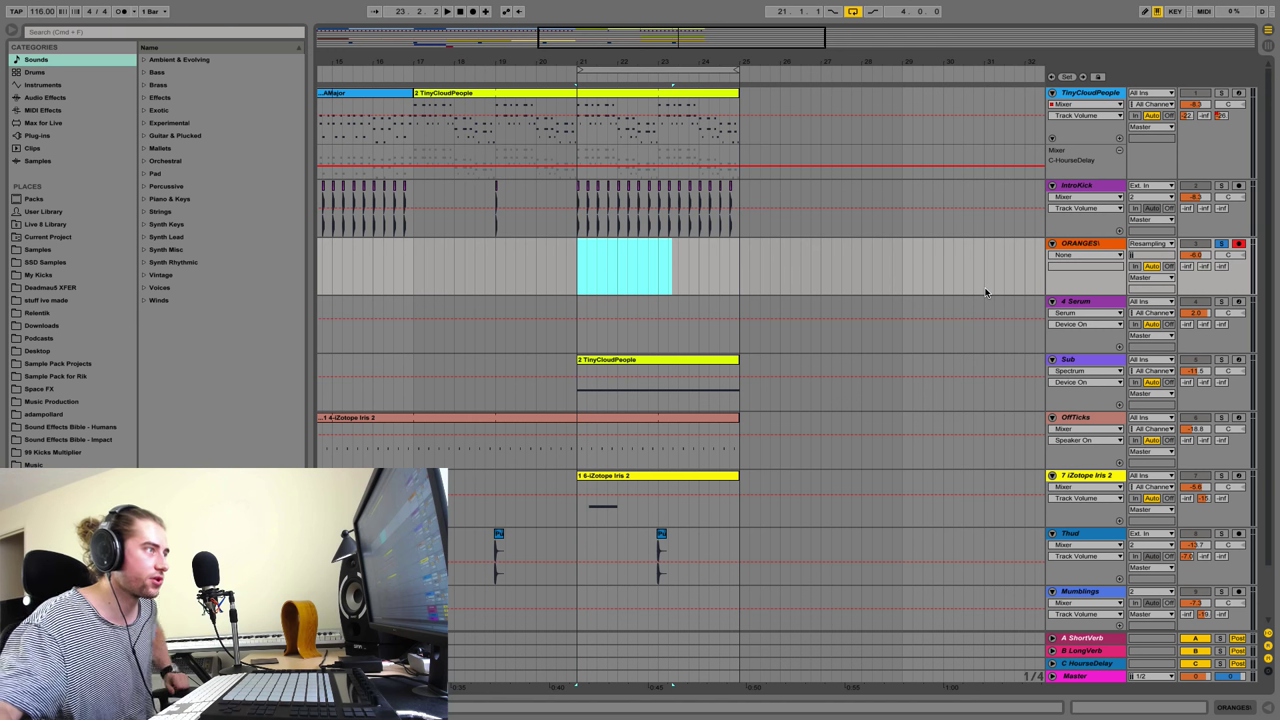
pyautogui.press('Return')
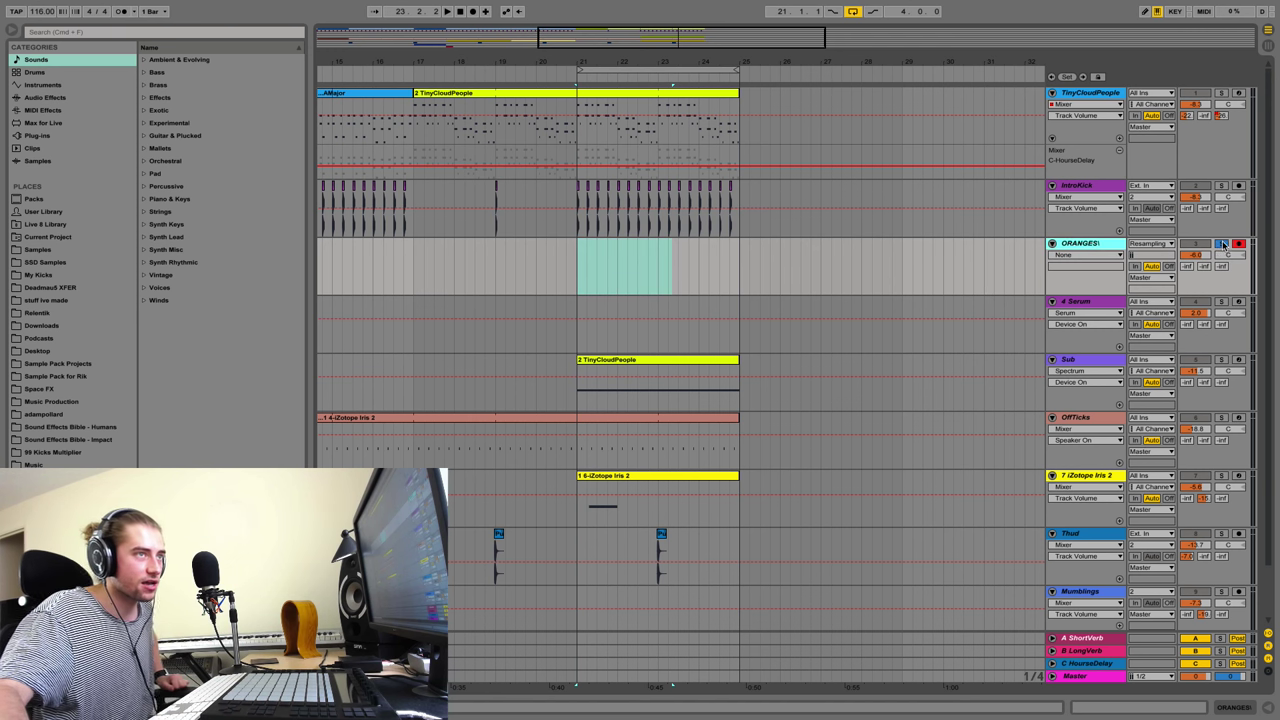
pyautogui.click(1222, 244)
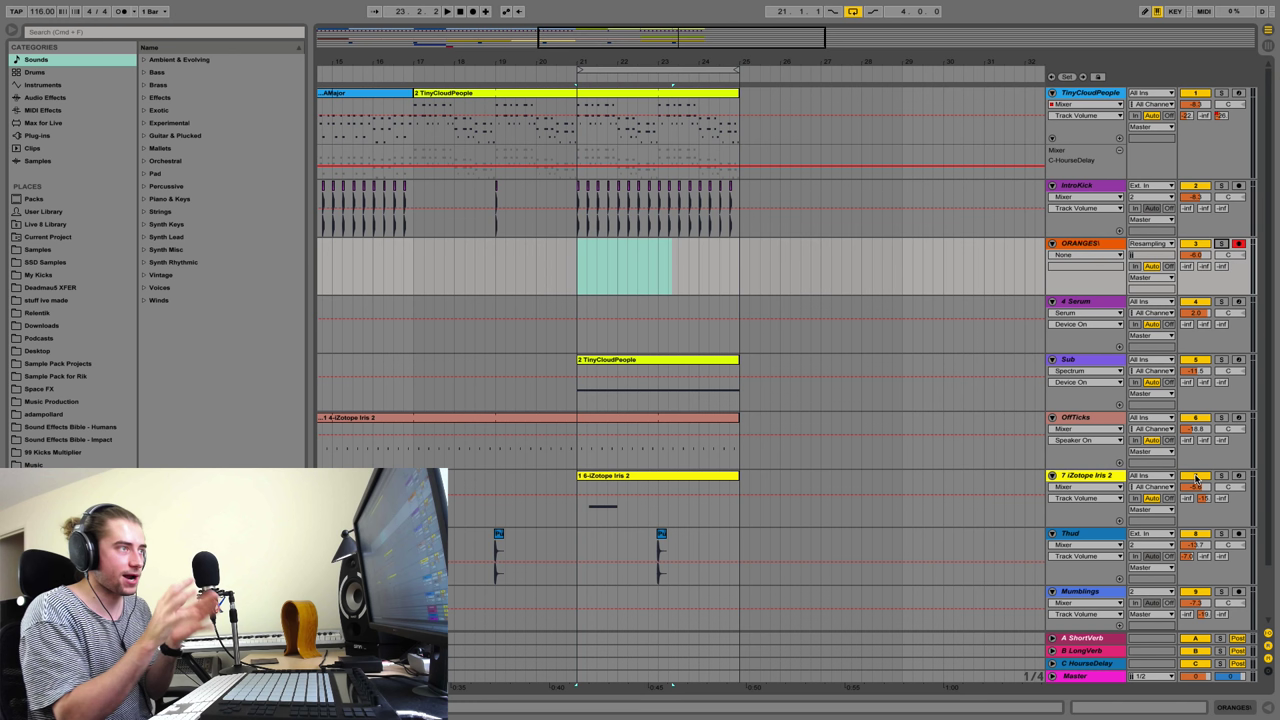
# Remove the EQ Eight effect from the Master track's device chain
pyautogui.click(1100, 677)
pyautogui.click(1210, 708)
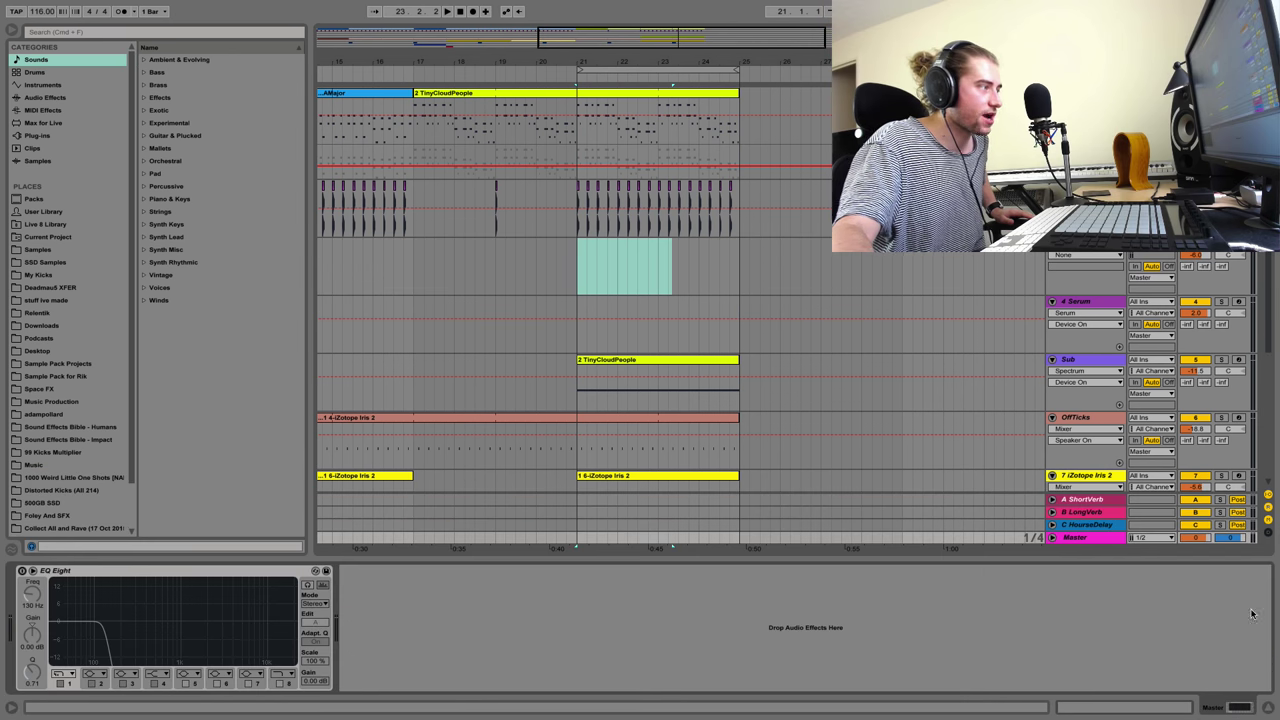
pyautogui.click(1076, 540)
pyautogui.click(231, 576)
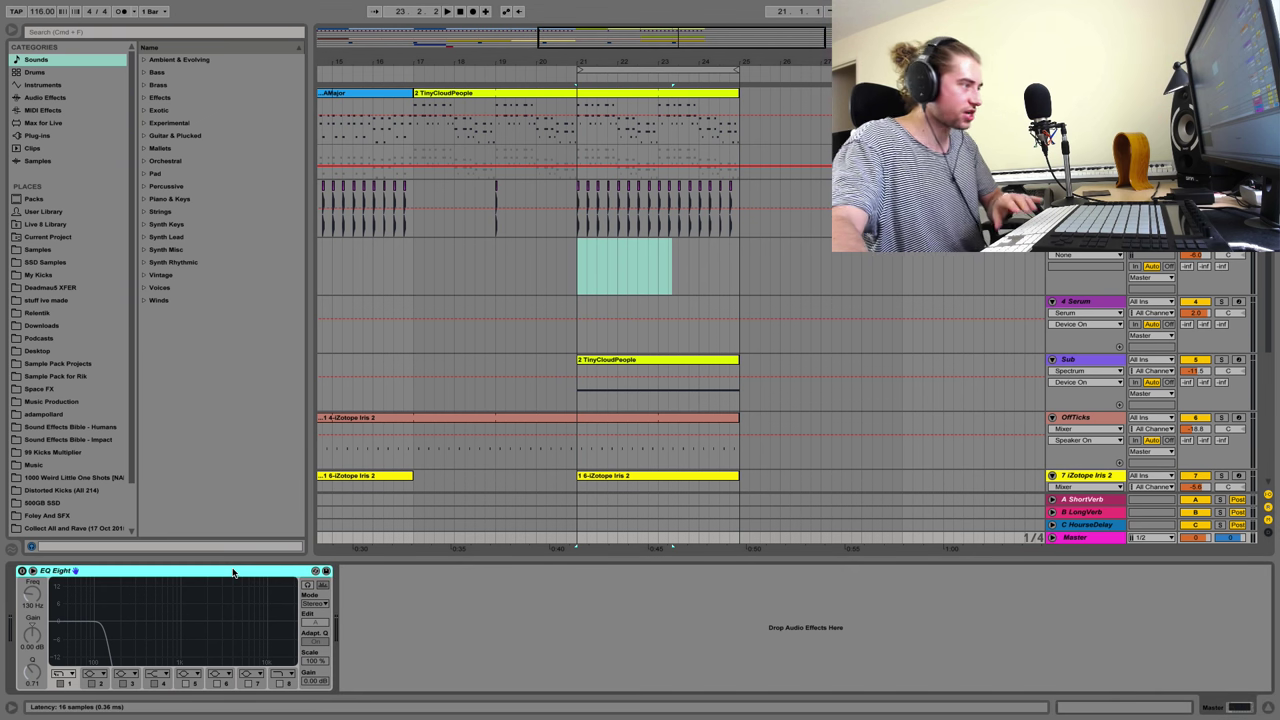
pyautogui.press('Delete')
# Load iZotope Vinyl from the browser's VST plug-ins onto the Master track
pyautogui.click(40, 135)
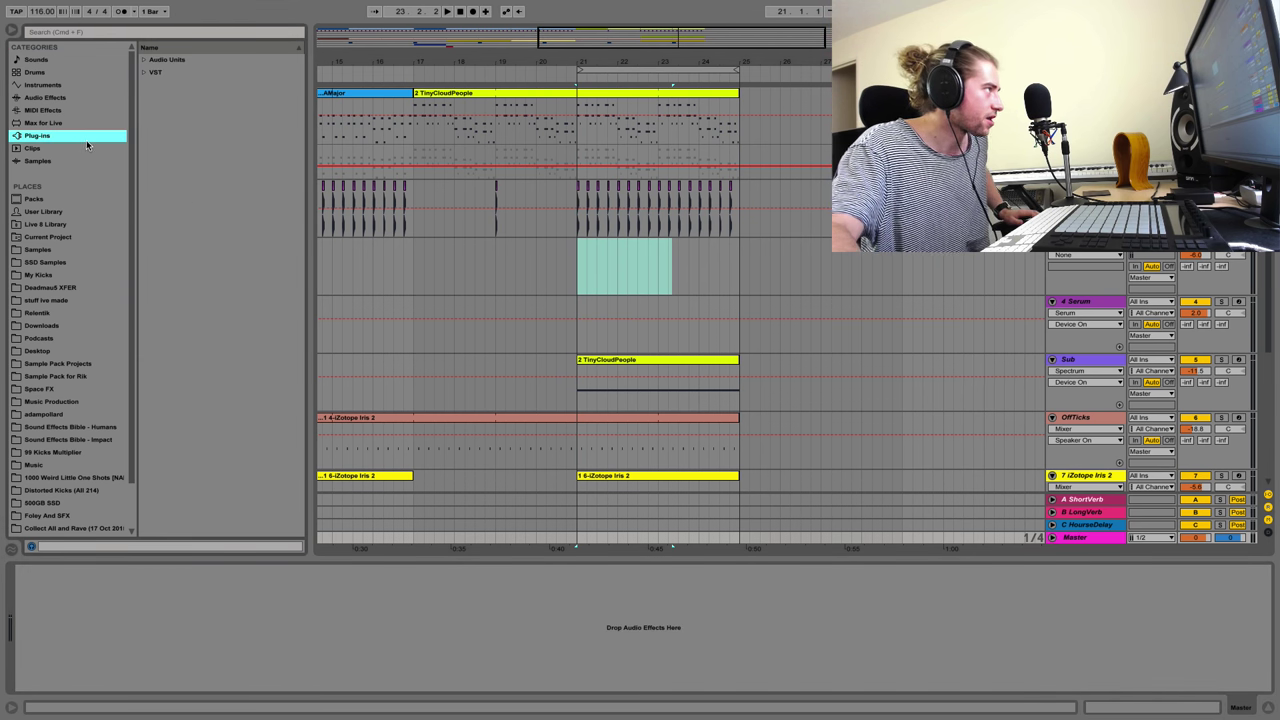
pyautogui.click(150, 73)
pyautogui.click(144, 73)
pyautogui.scroll(-10, 208, 328)
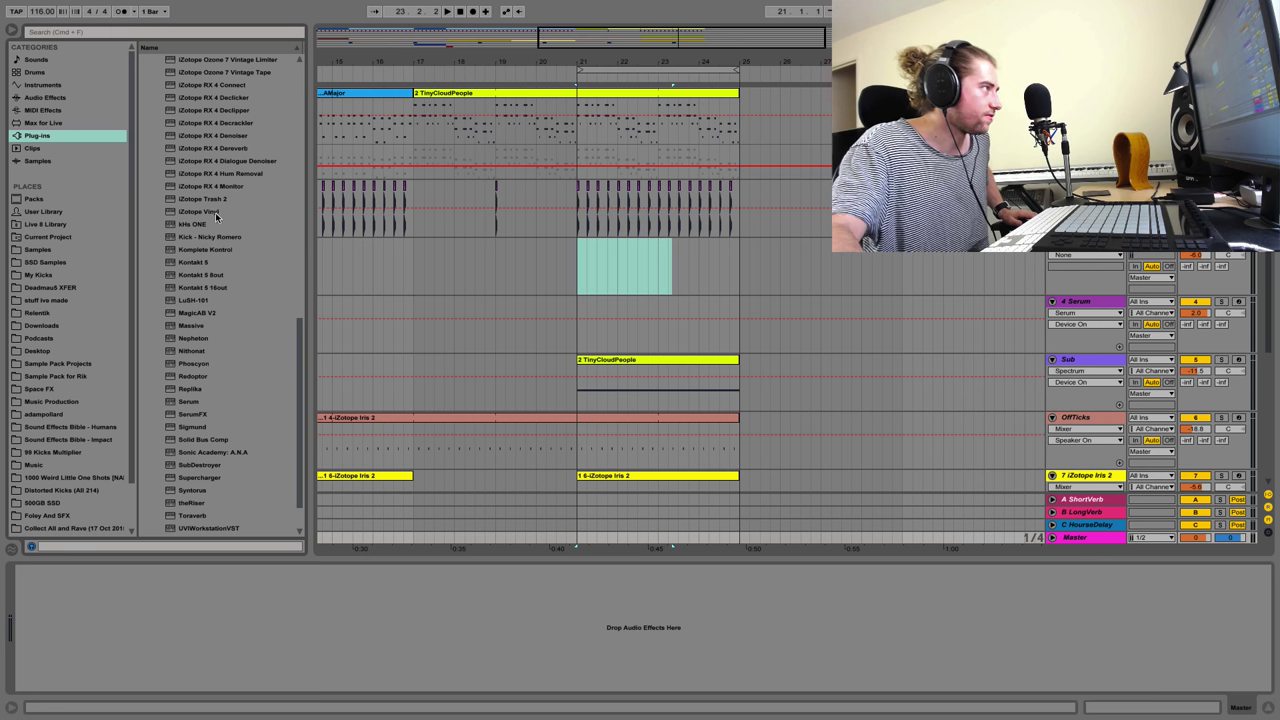
pyautogui.doubleClick(215, 213)
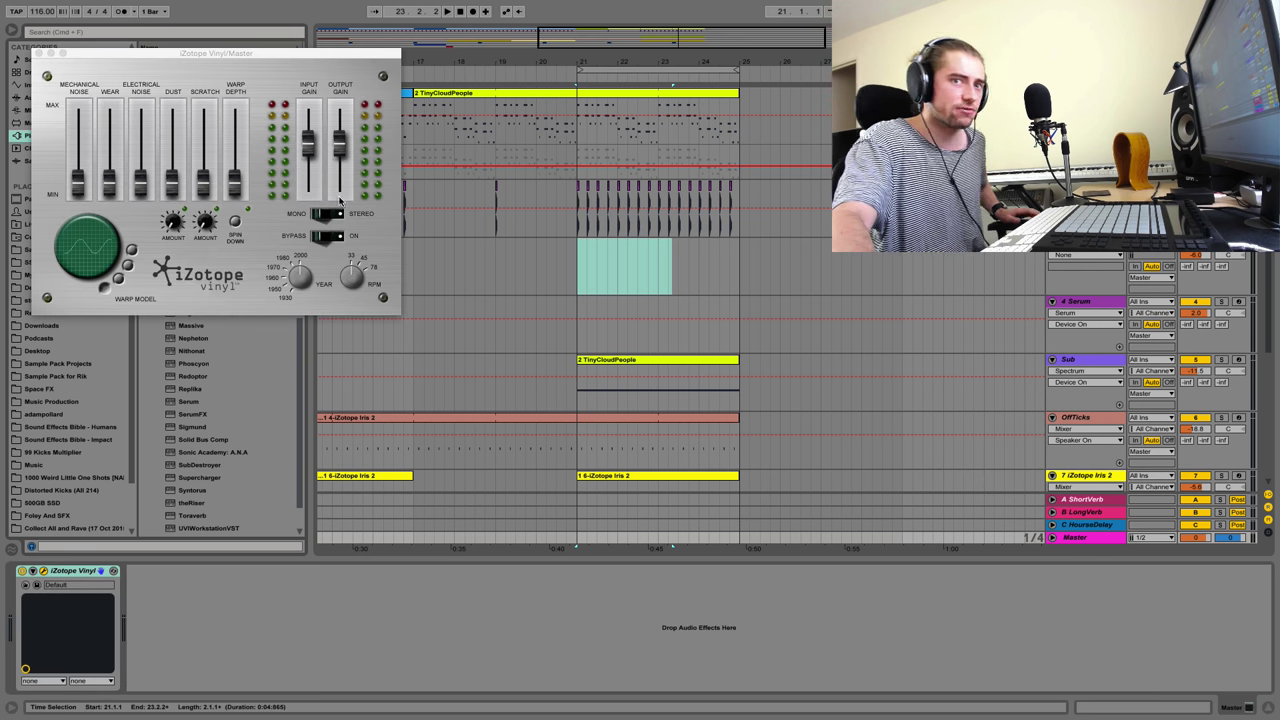
# Move the iZotope Vinyl window aside and trigger Spin Down twice during playback
pyautogui.moveTo(211, 58); pyautogui.dragTo(605, 208)
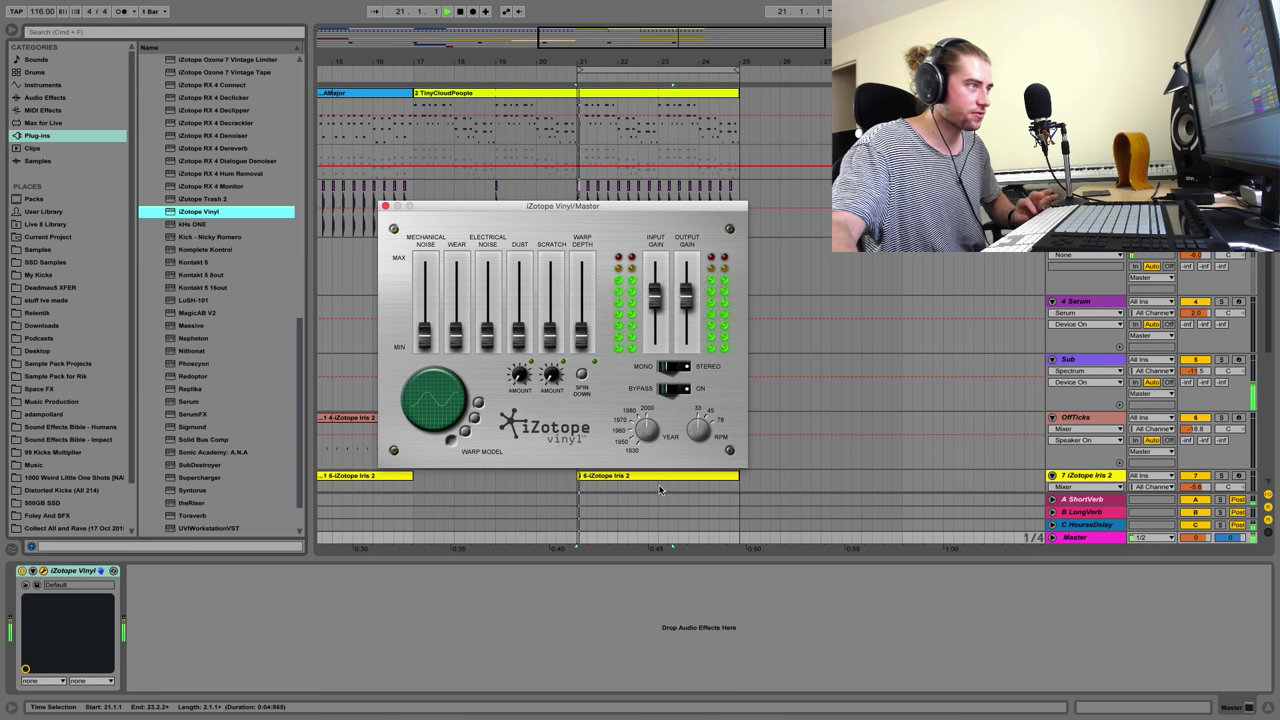
pyautogui.press('space')
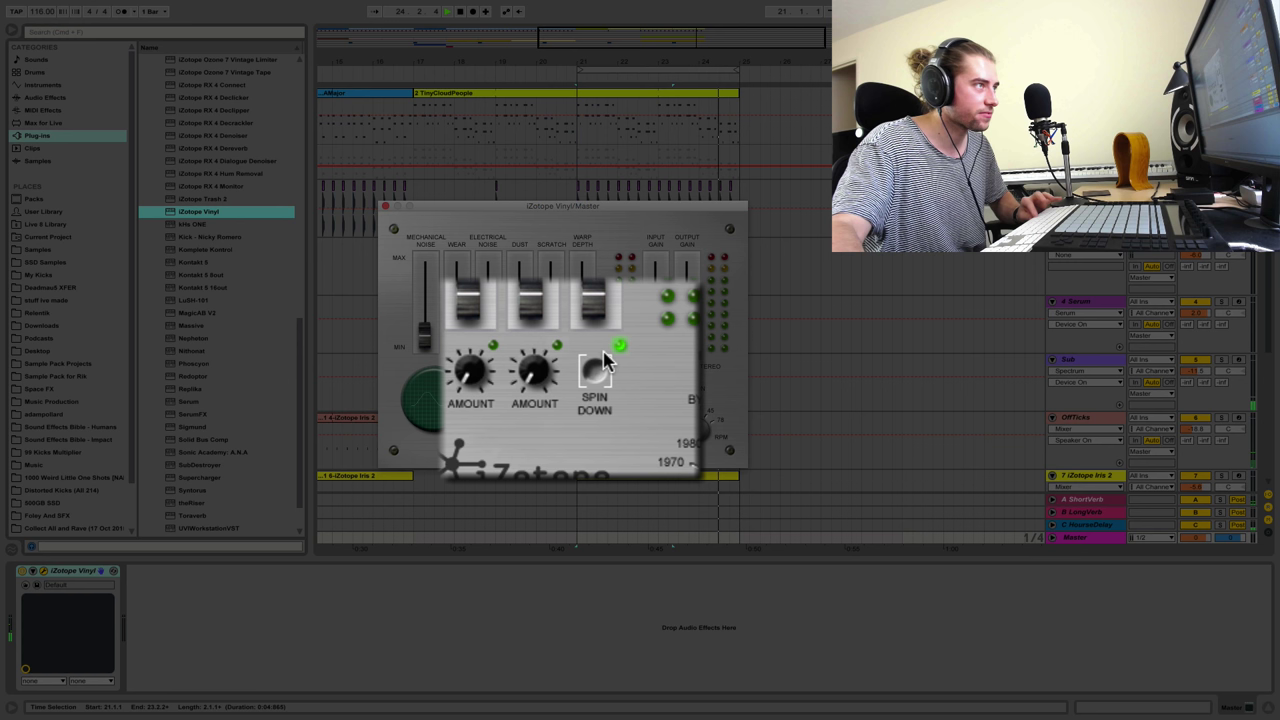
pyautogui.click(607, 366)
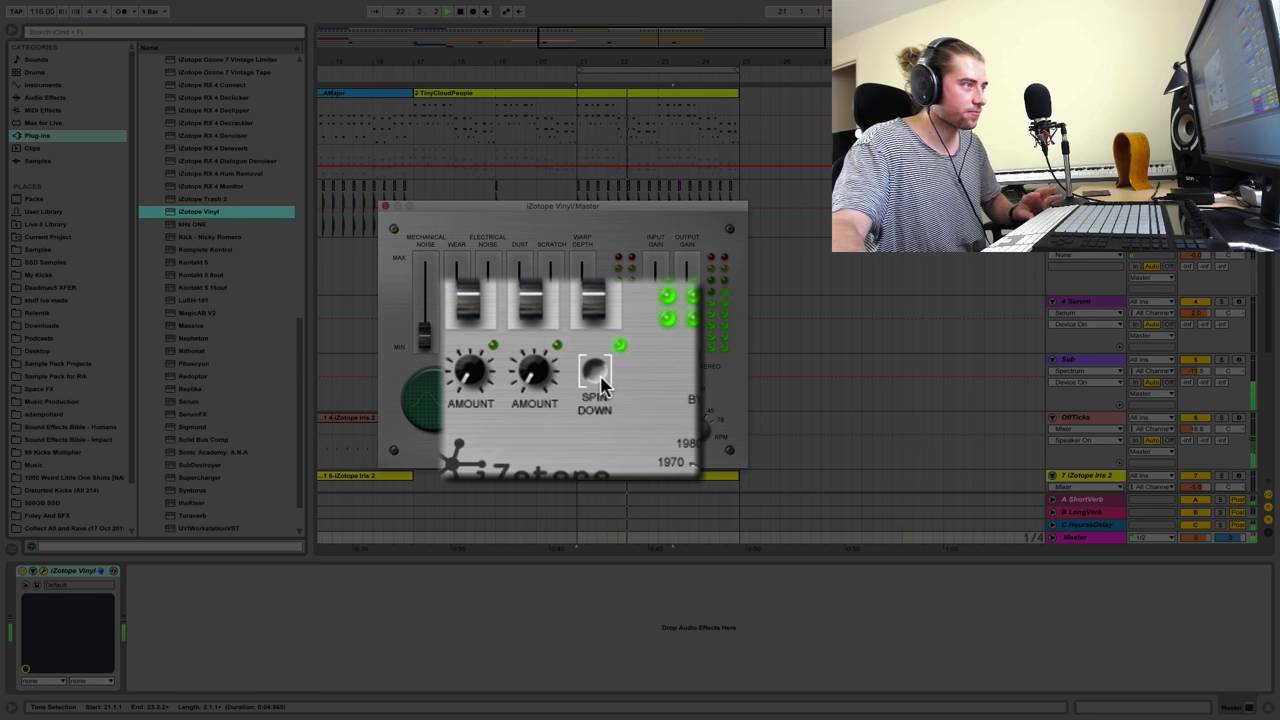
pyautogui.click(601, 385)
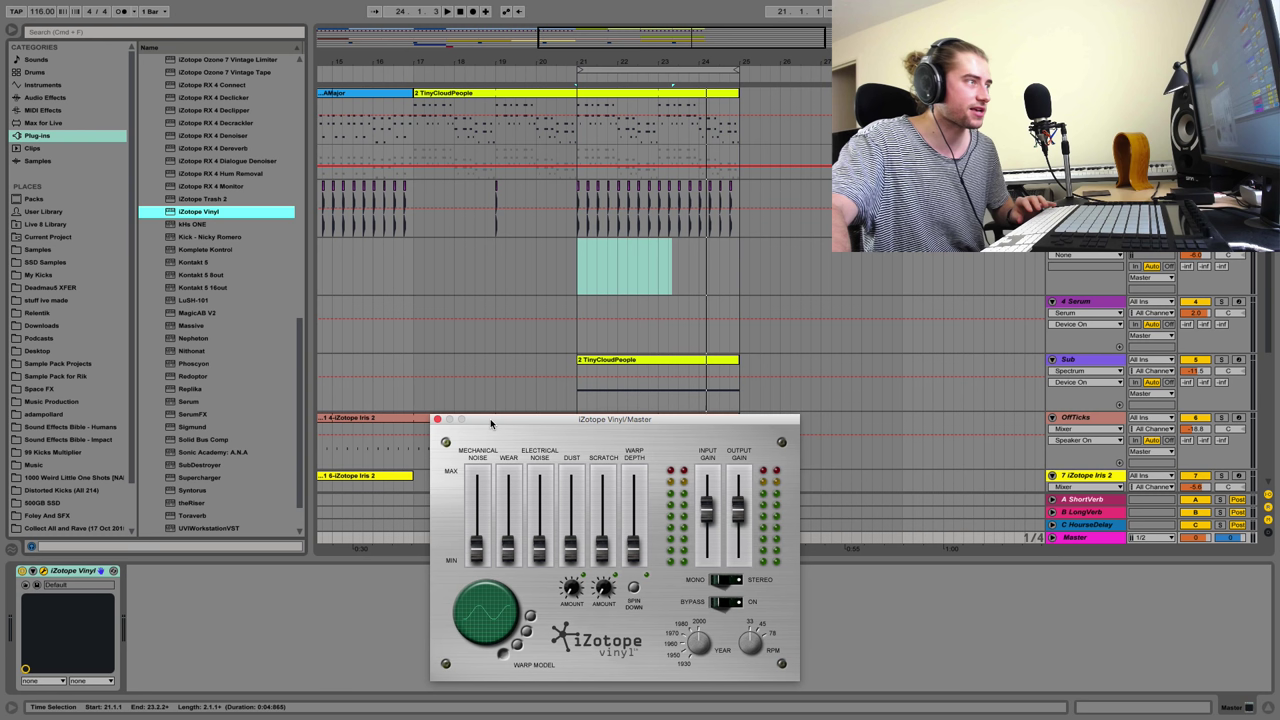
# Confirm the ORANGES track's input is still set to Resampling
pyautogui.moveTo(491, 423); pyautogui.dragTo(500, 410)
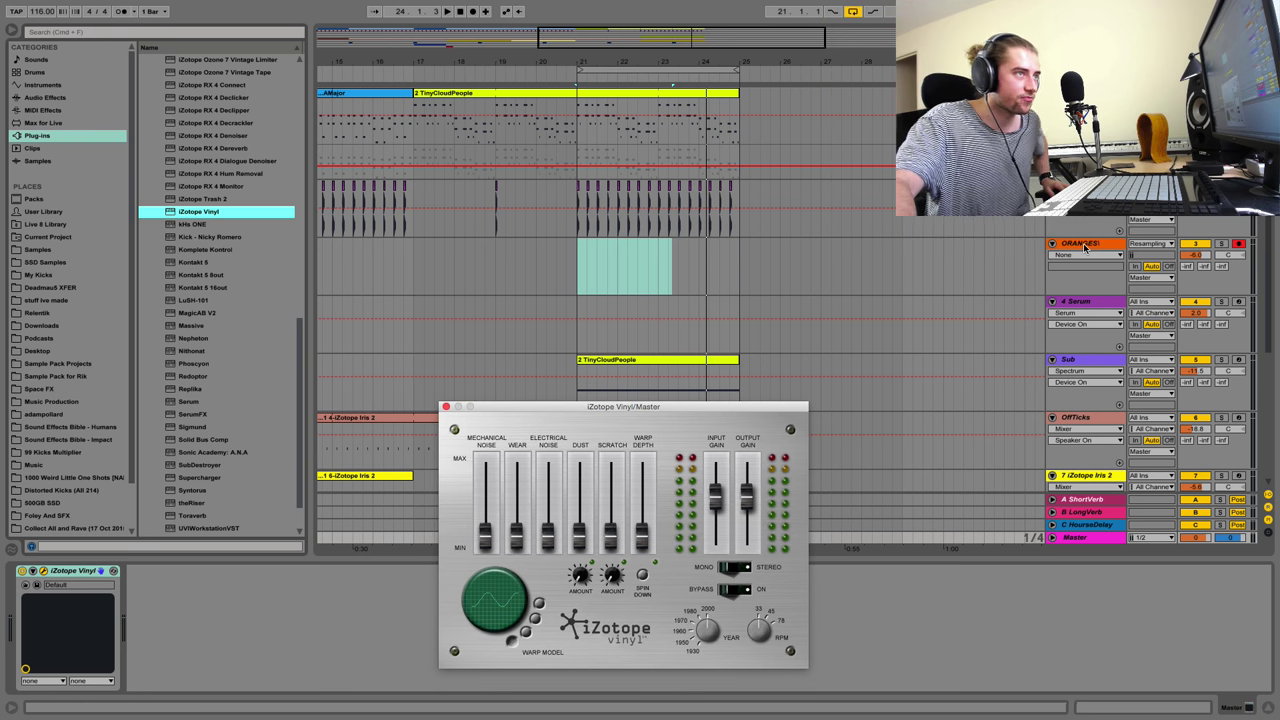
pyautogui.click(1085, 246)
pyautogui.click(1148, 246)
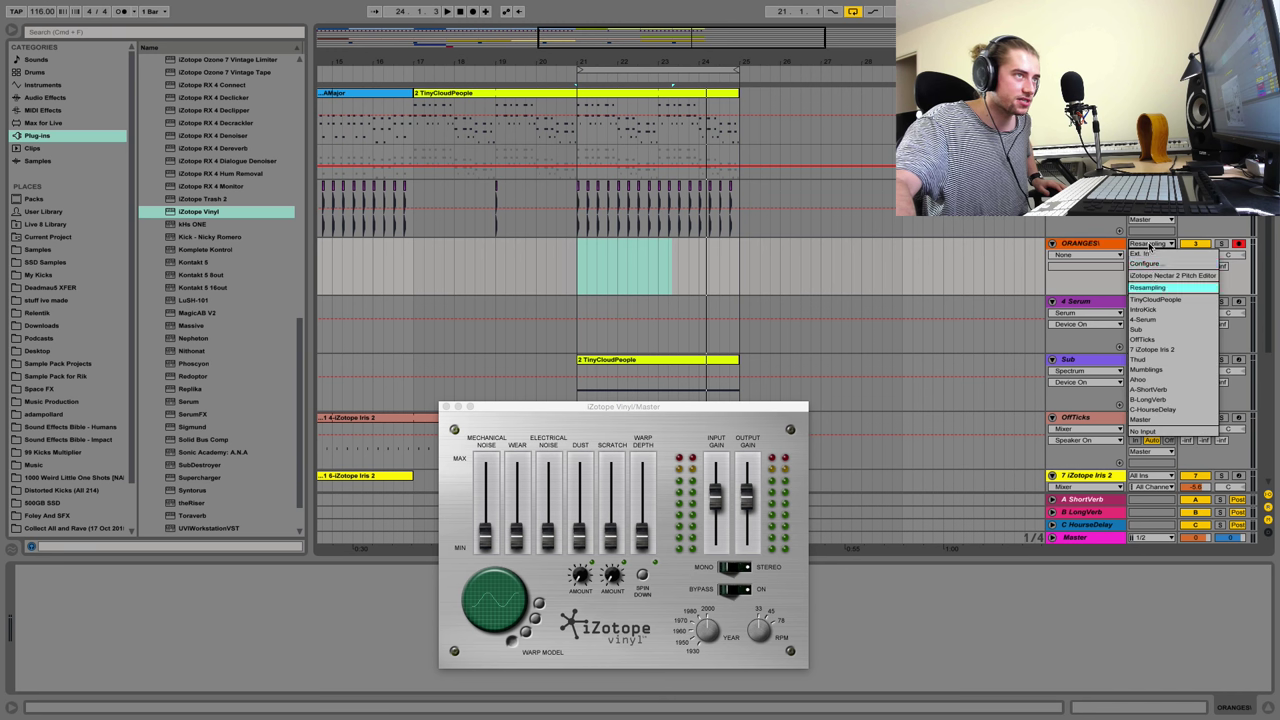
pyautogui.click(1154, 292)
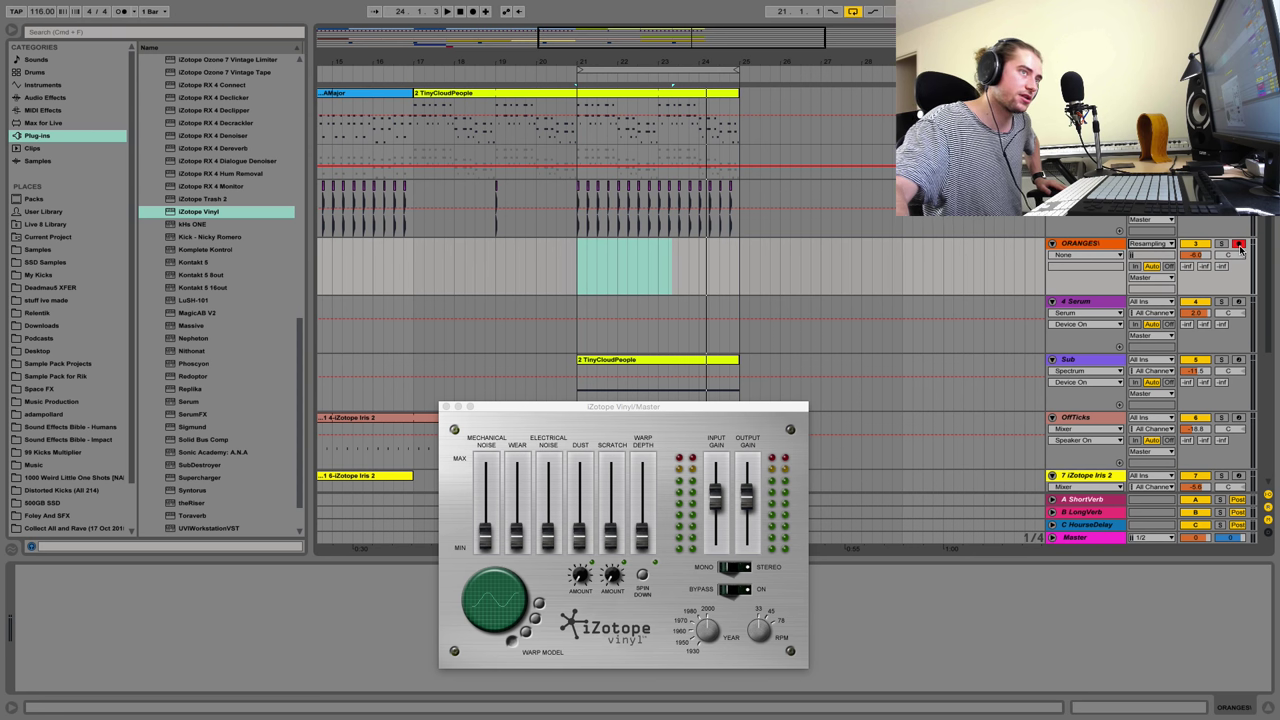
# Stop playback with the playback start returned to bar 21
pyautogui.moveTo(718, 407); pyautogui.dragTo(602, 264)
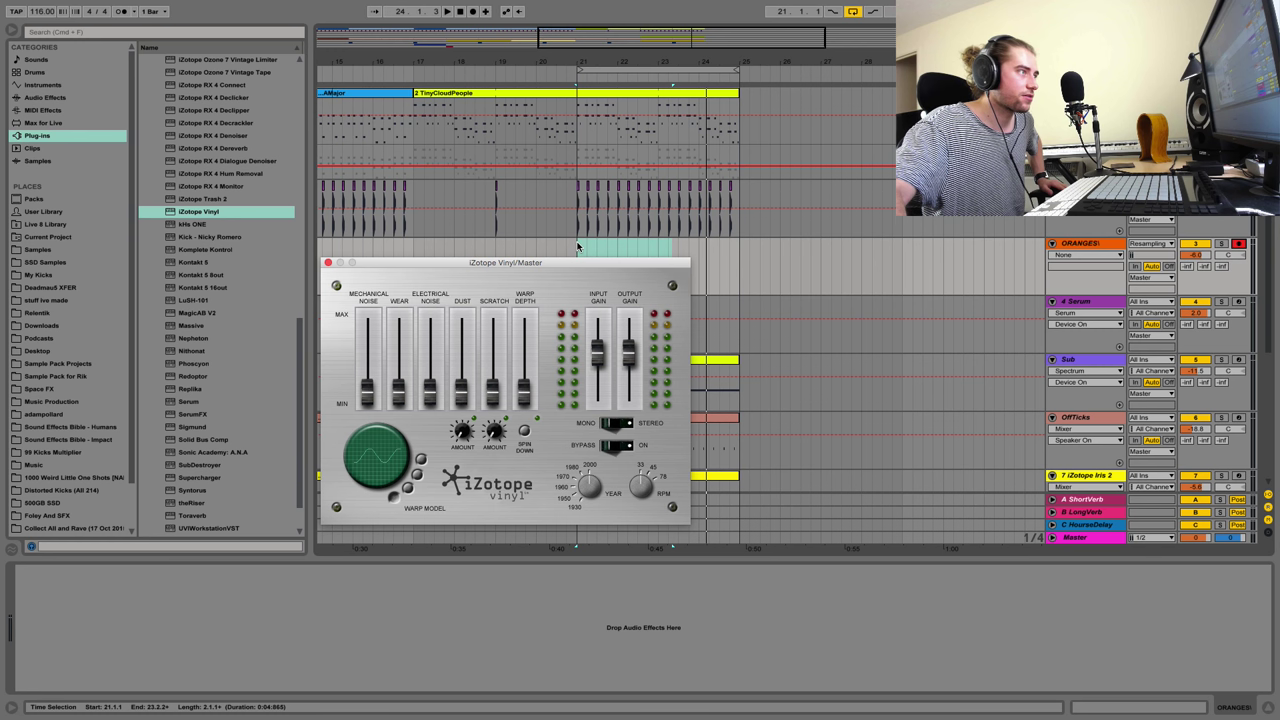
pyautogui.click(673, 208)
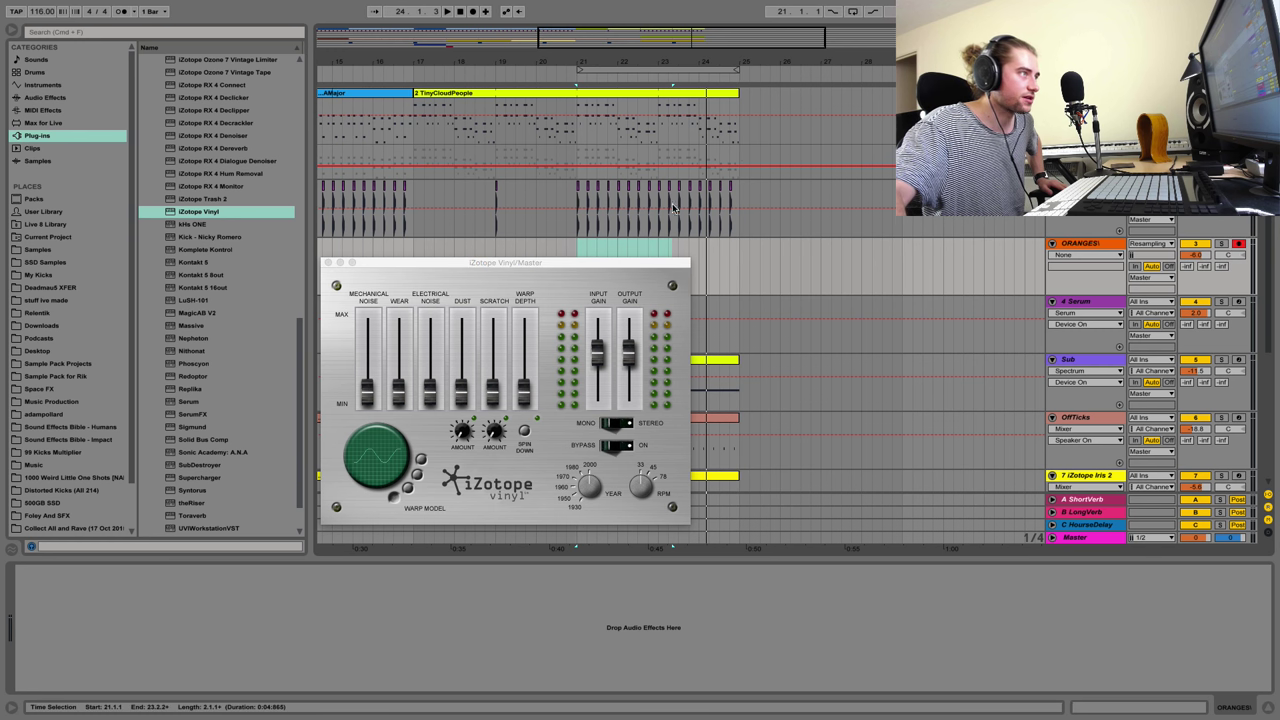
pyautogui.click(578, 249)
pyautogui.click(578, 245)
pyautogui.press('space')
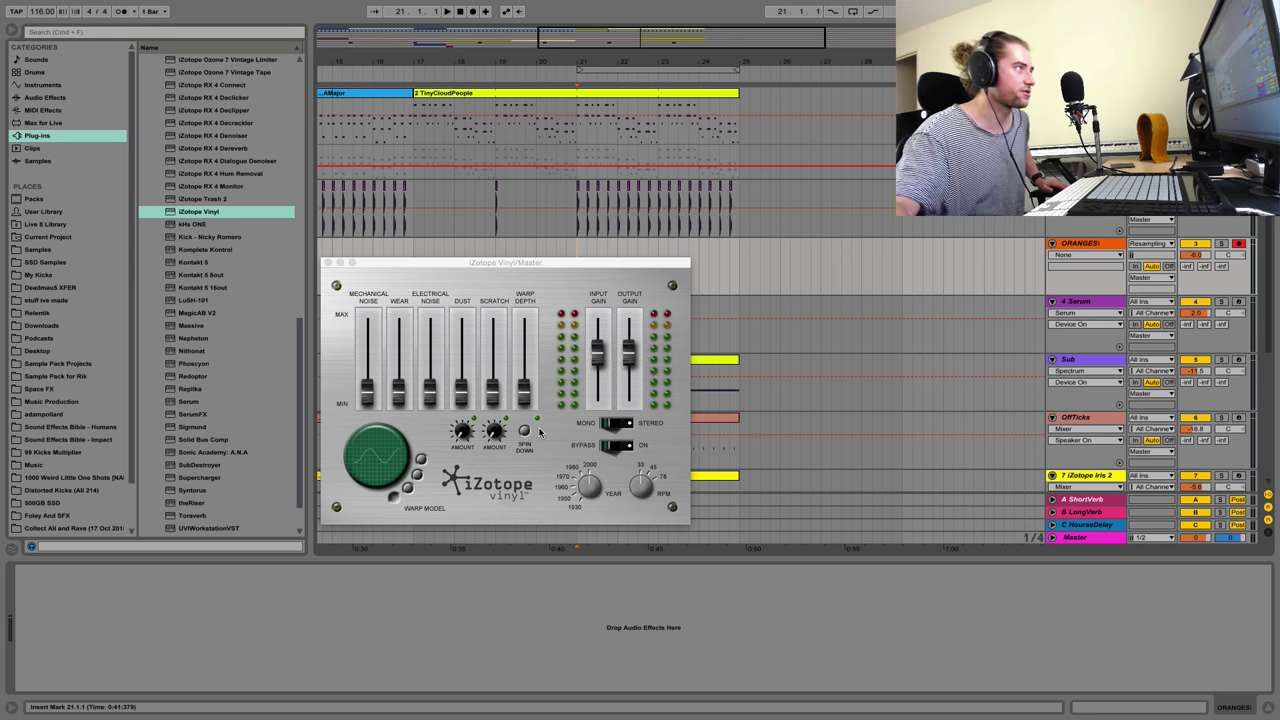
# Record the master onto ORANGES while triggering iZotope Vinyl's Spin Down, then stop recording
pyautogui.click(472, 11)
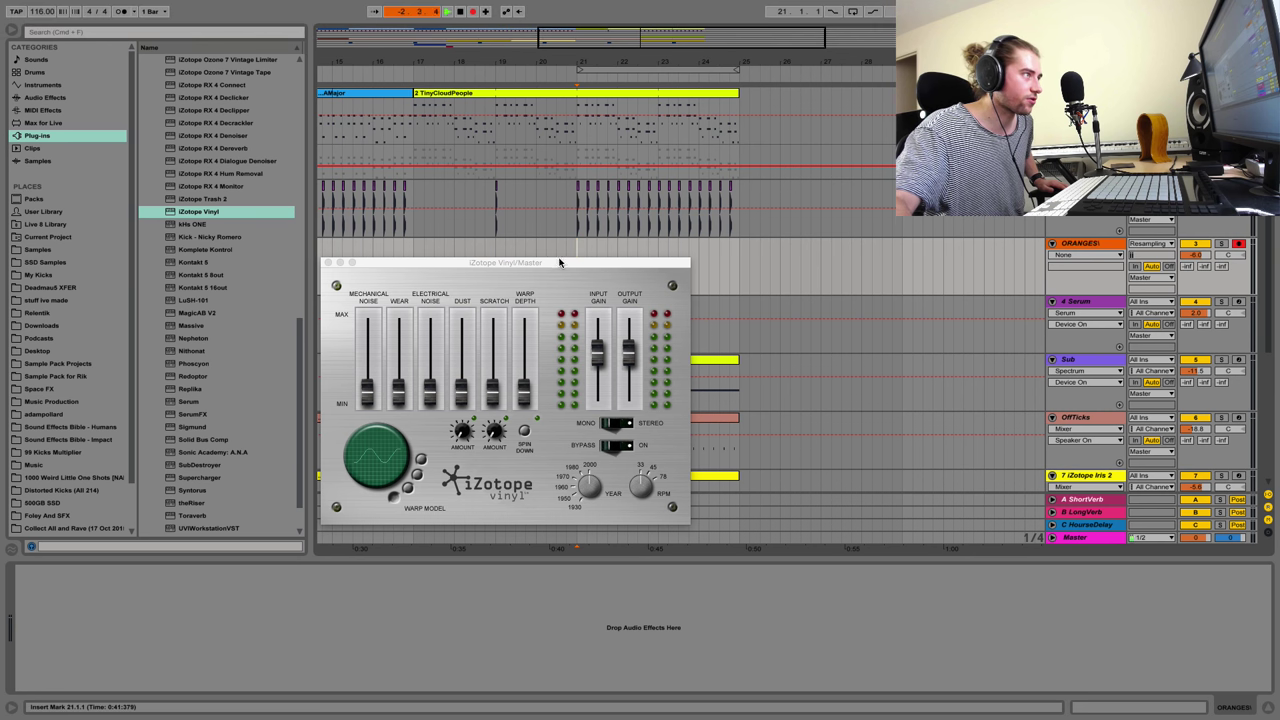
pyautogui.moveTo(559, 262); pyautogui.dragTo(577, 316)
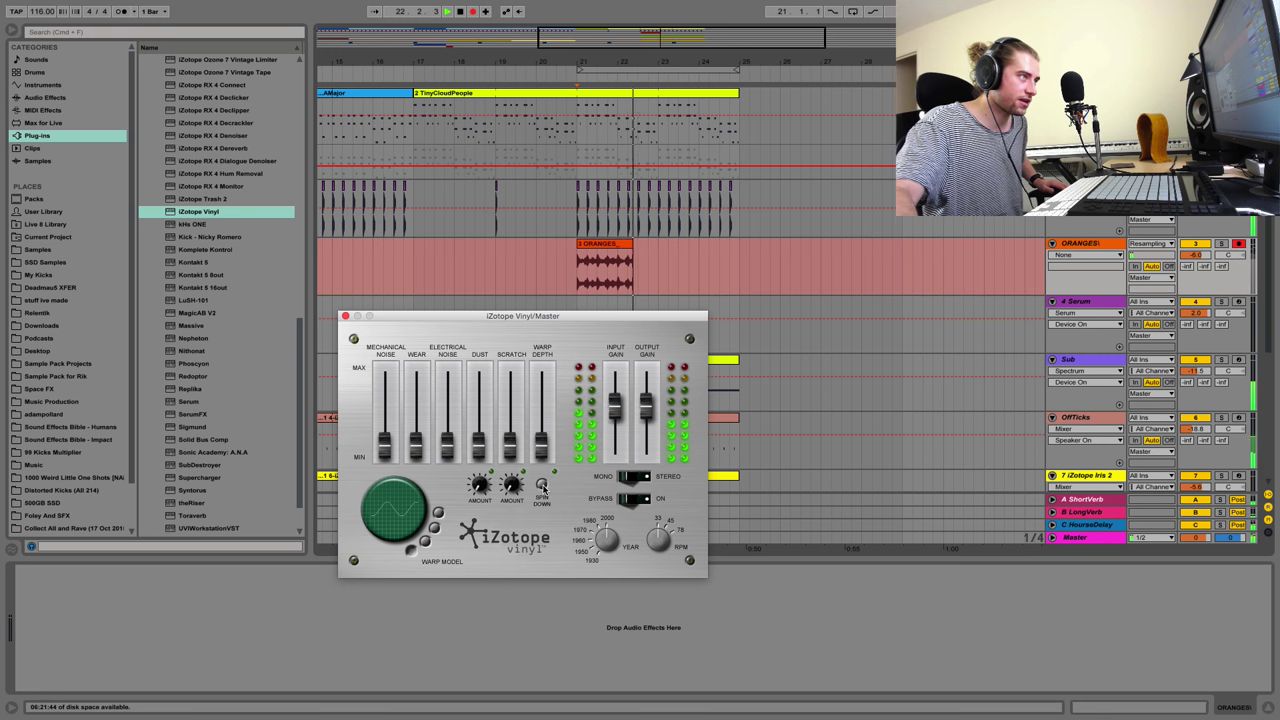
pyautogui.click(543, 486)
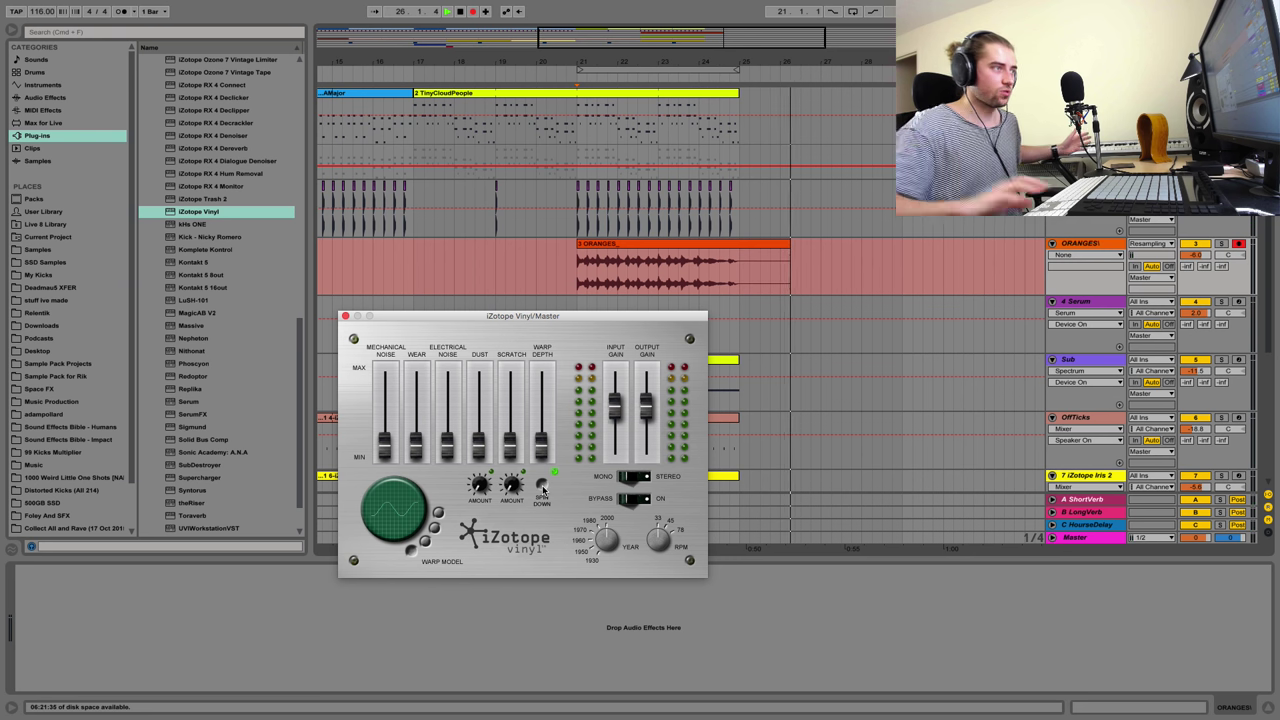
pyautogui.press('space')
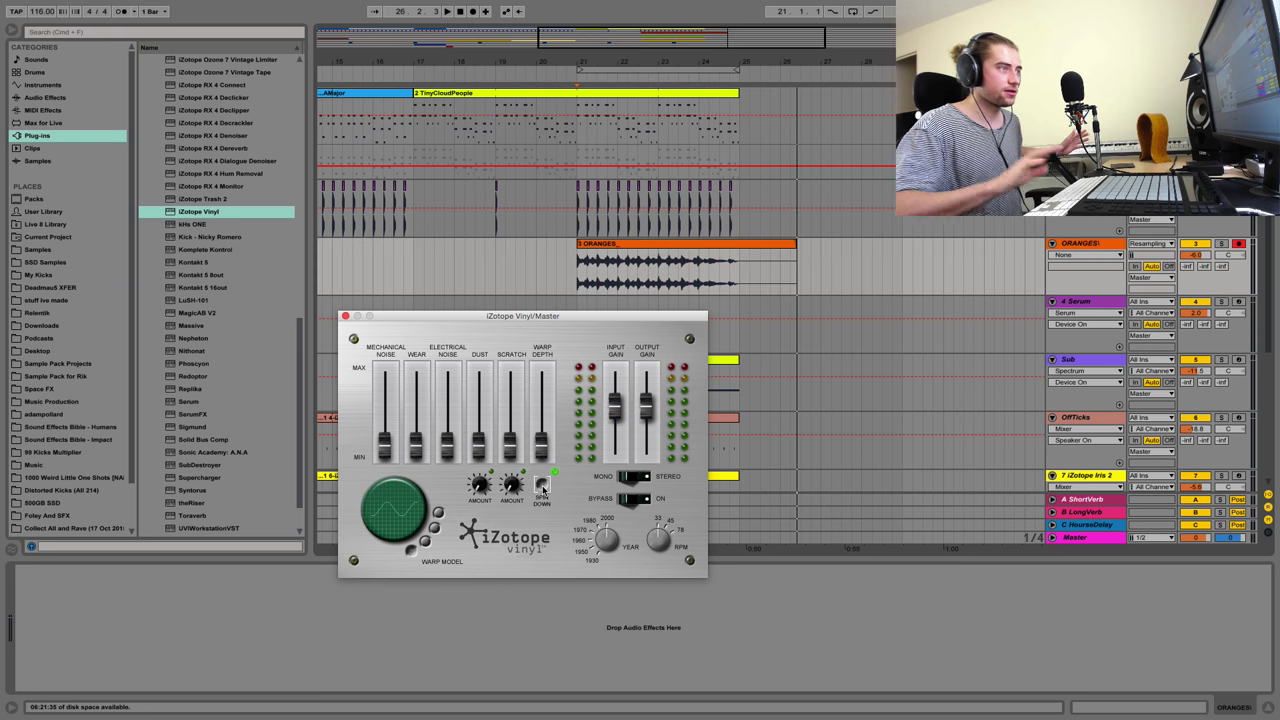
# Solo ORANGES, delete iZotope Vinyl from Master, and play back the new recording
pyautogui.click(1220, 244)
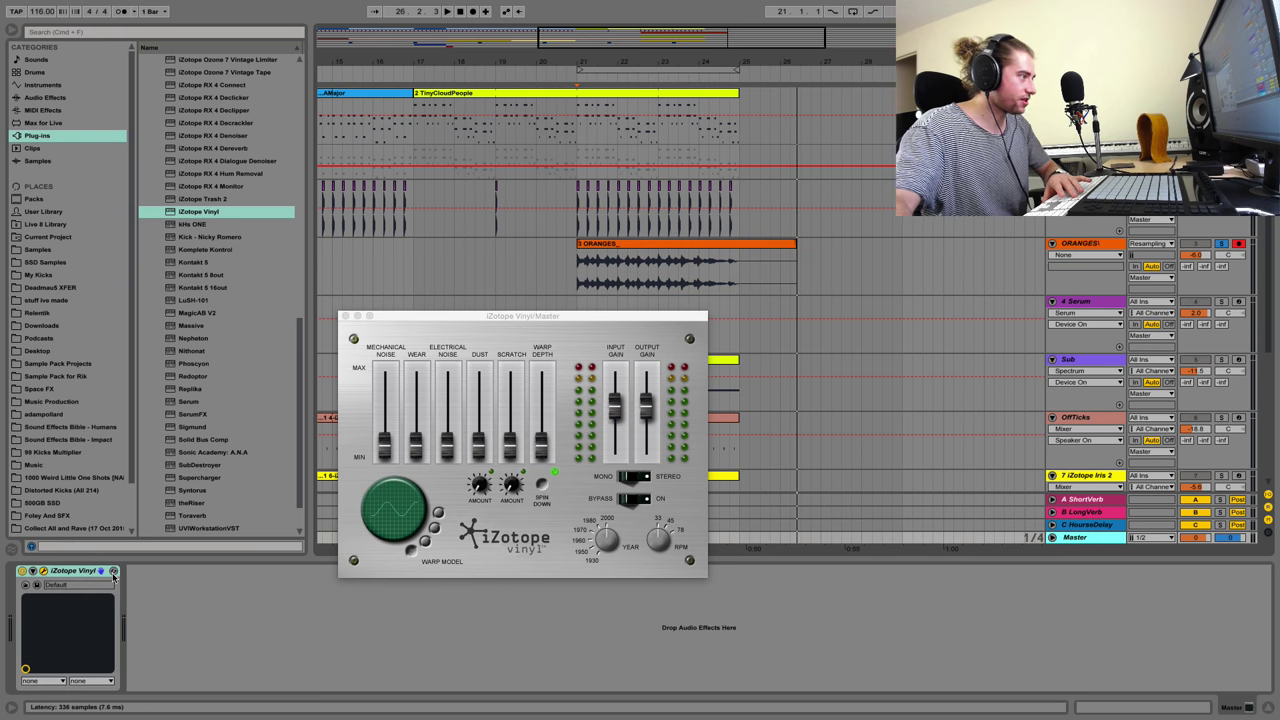
pyautogui.click(113, 577)
pyautogui.press('Delete')
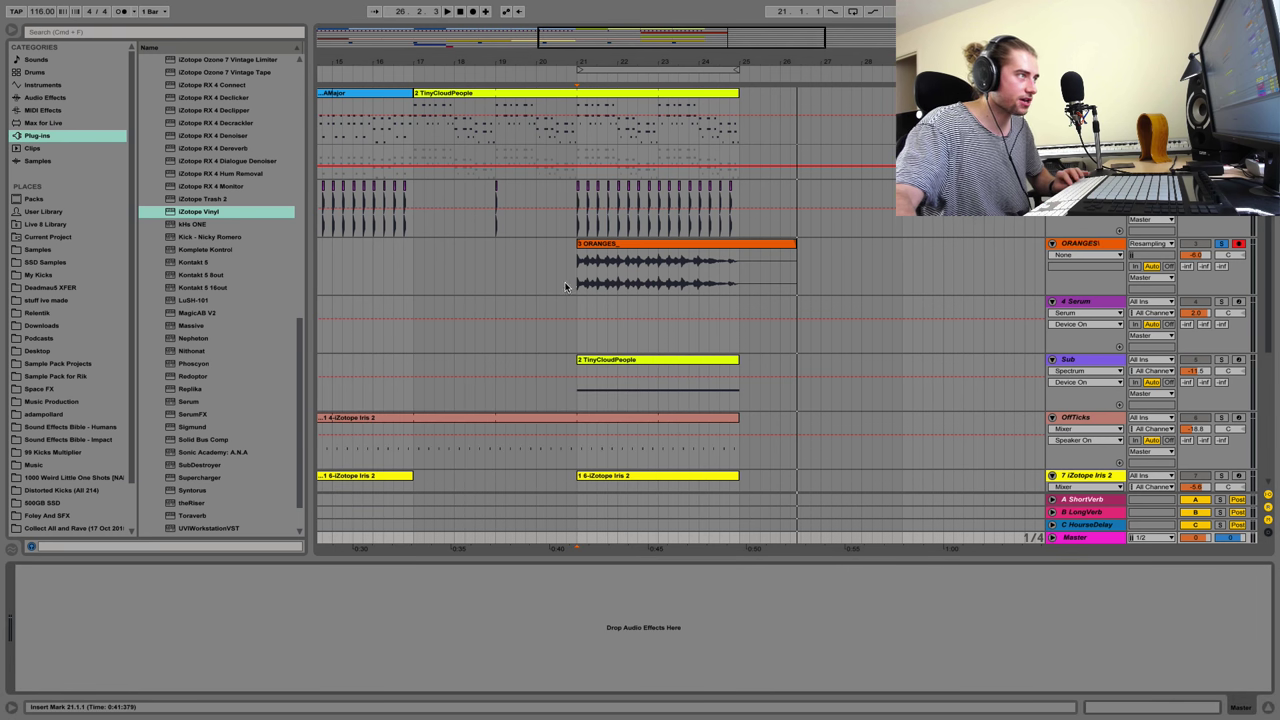
pyautogui.click(565, 287)
pyautogui.press('space')
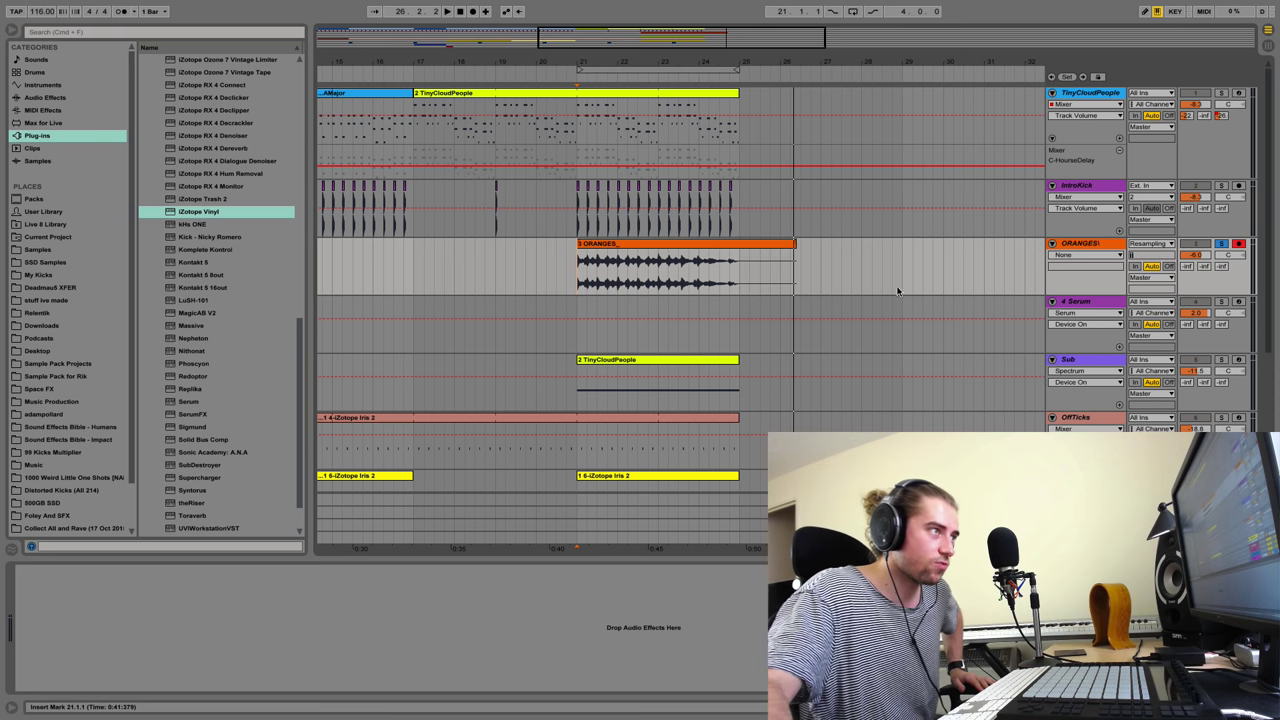
# After listening to the ORANGES recording, set the insert marker at bar 23 inside the clip
pyautogui.click(659, 284)
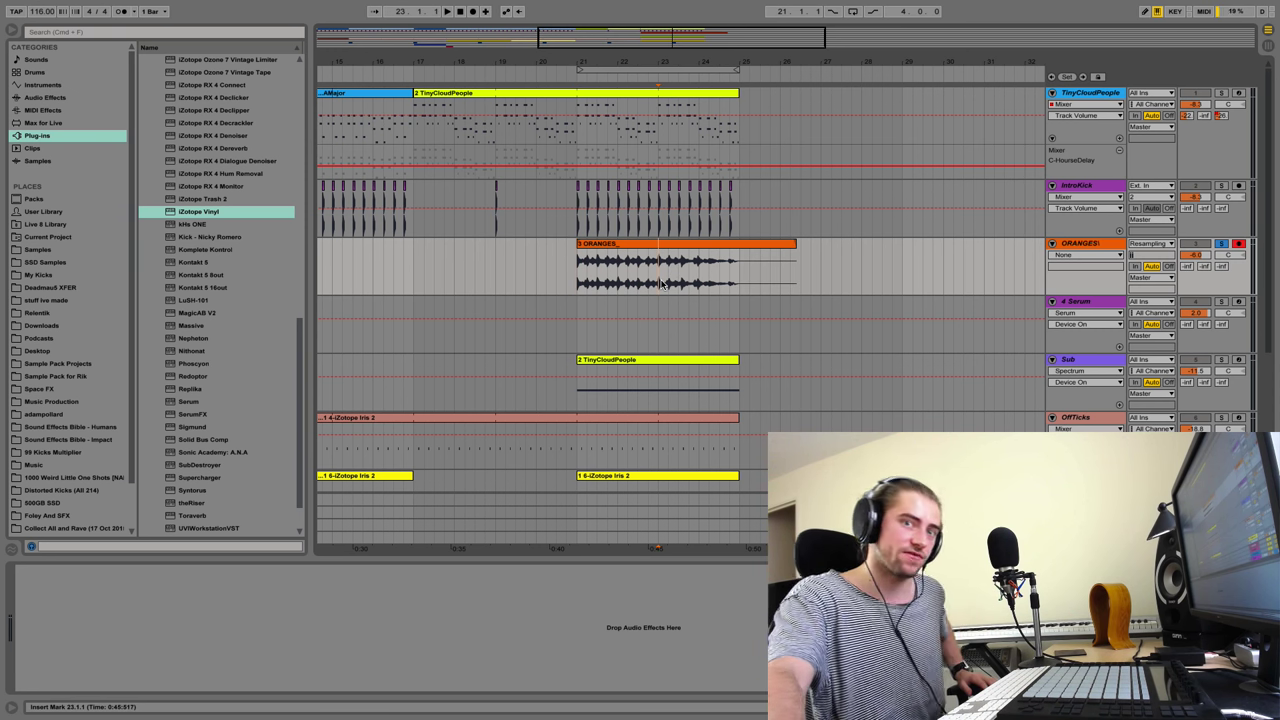